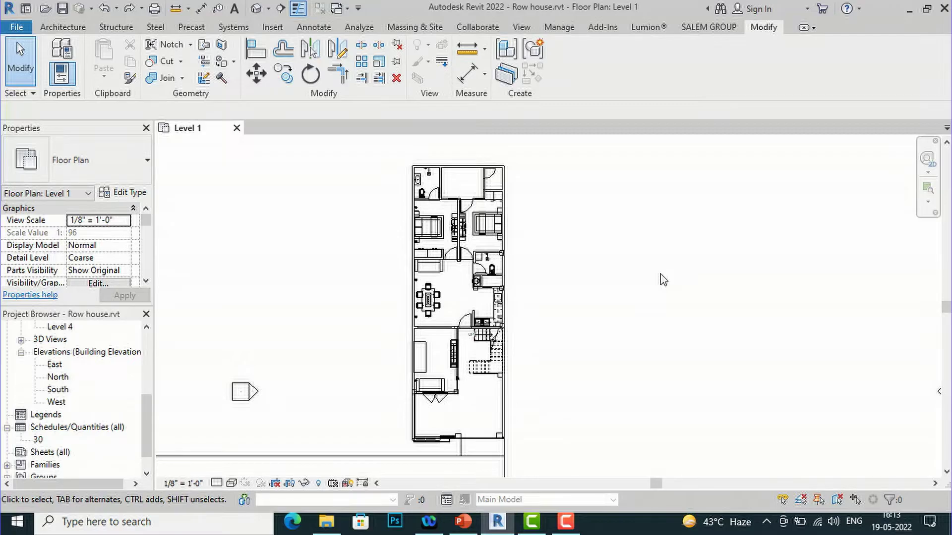
Select the central wall in the Revit plan and scroll its properties to the Image parameter.
scroll(664, 280, down, 1)
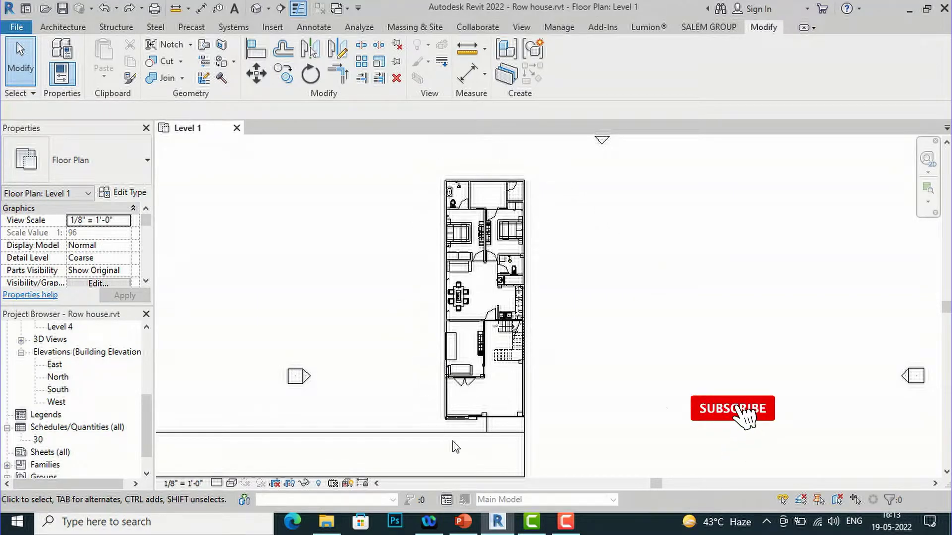
scroll(464, 297, up, 1)
scroll(461, 258, up, 2)
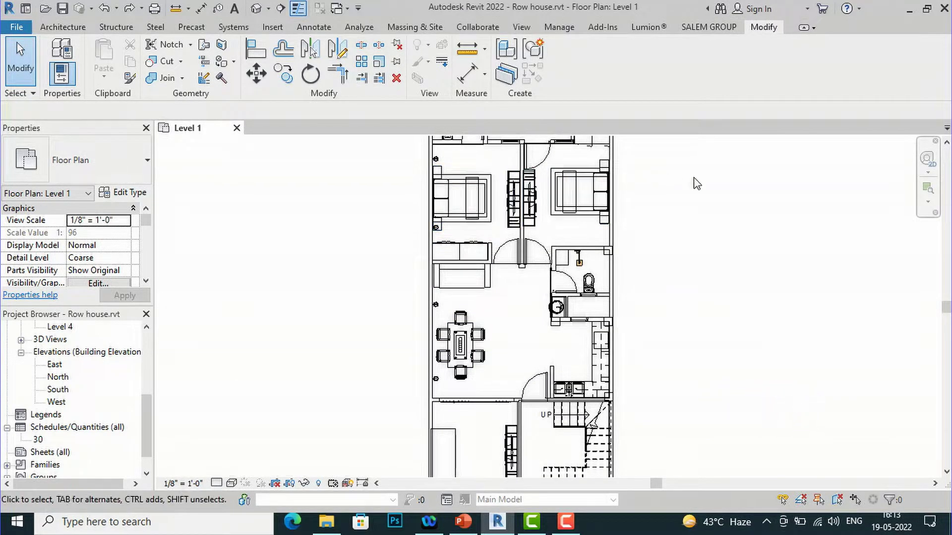
scroll(756, 218, down, 2)
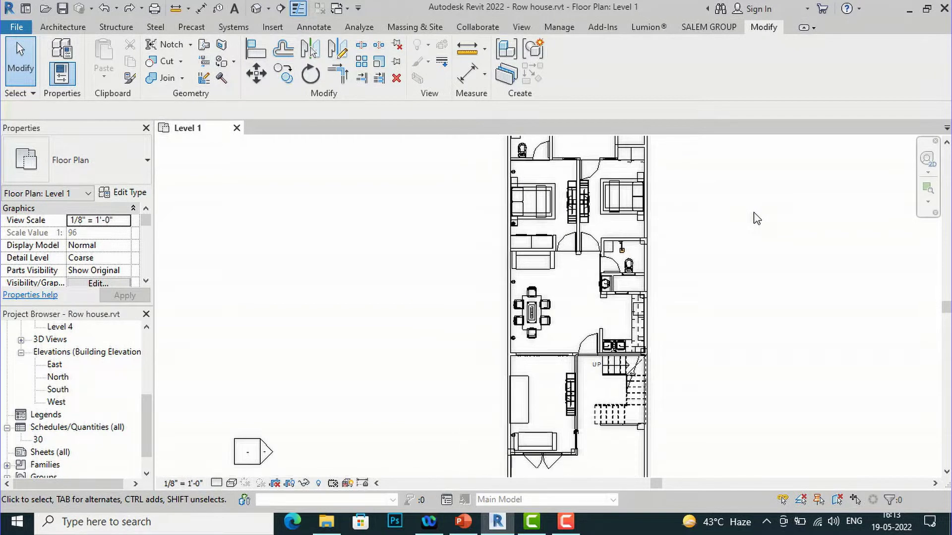
scroll(451, 259, down, 1)
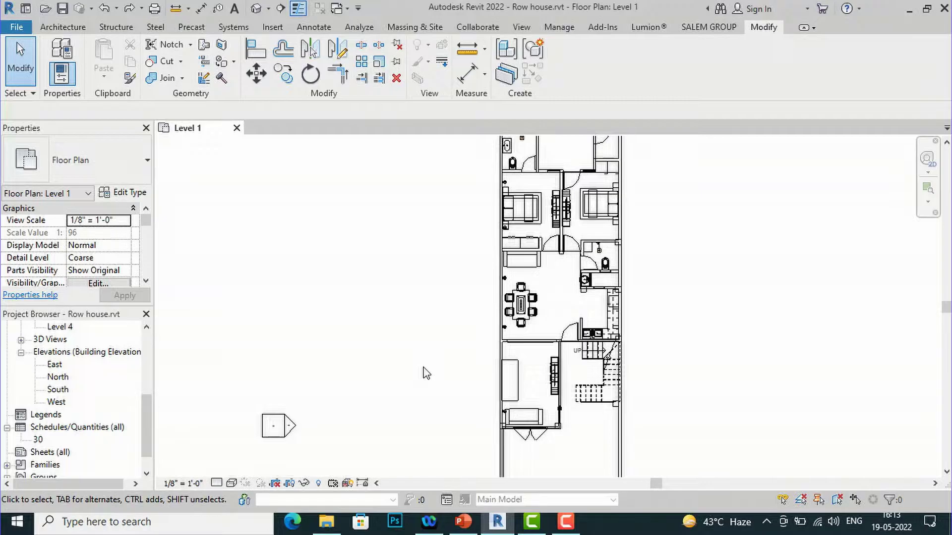
scroll(599, 201, up, 2)
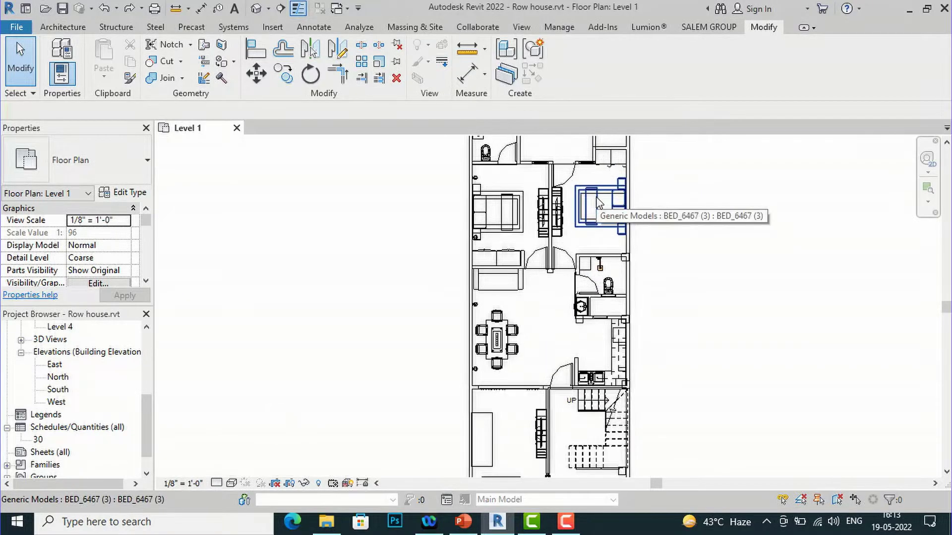
scroll(609, 200, up, 3)
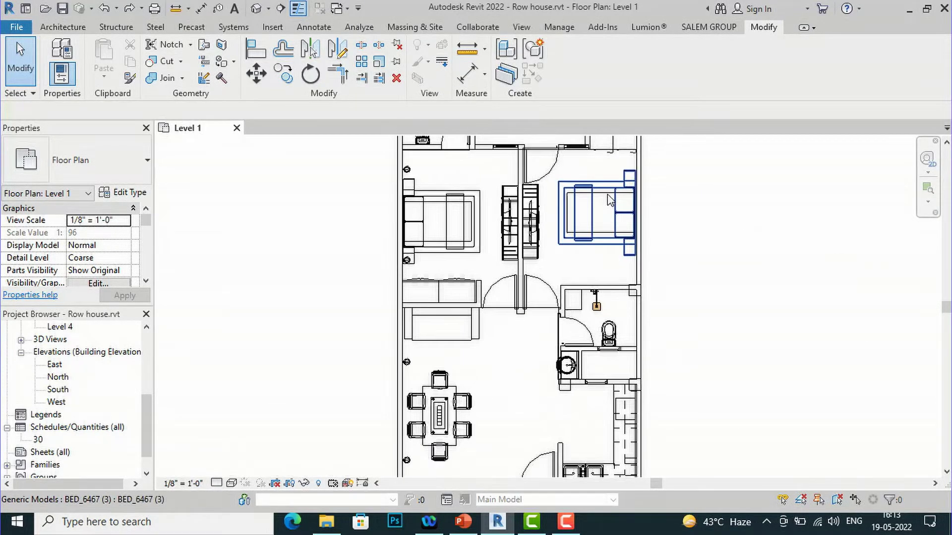
scroll(609, 201, up, 1)
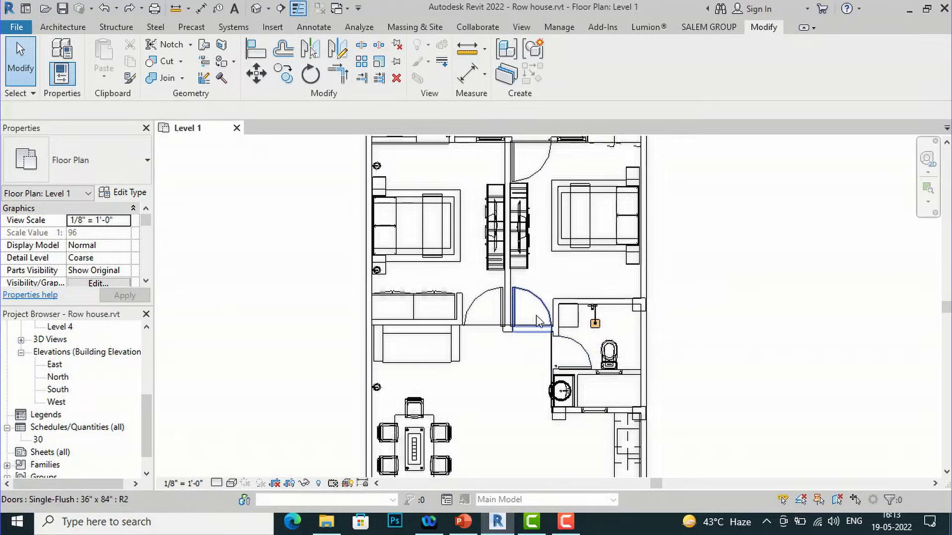
scroll(509, 284, up, 2)
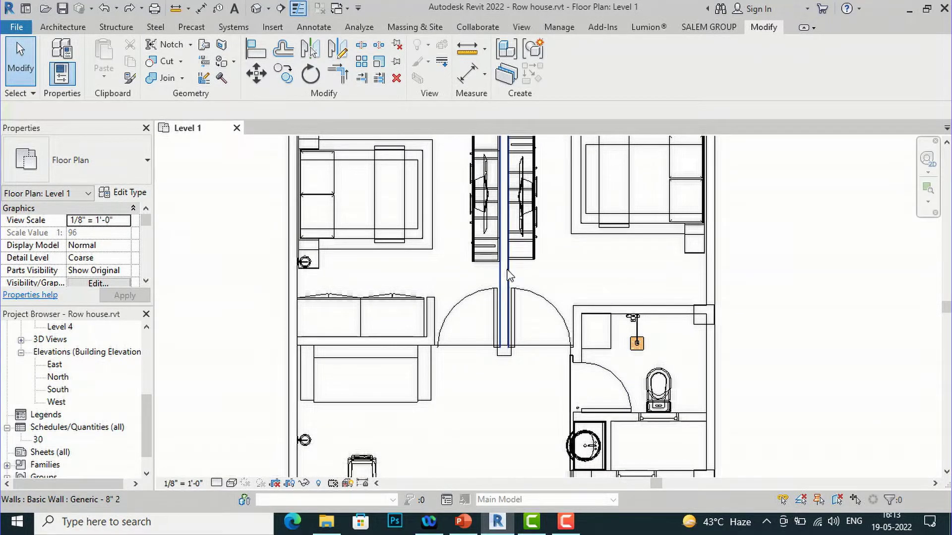
click(509, 277)
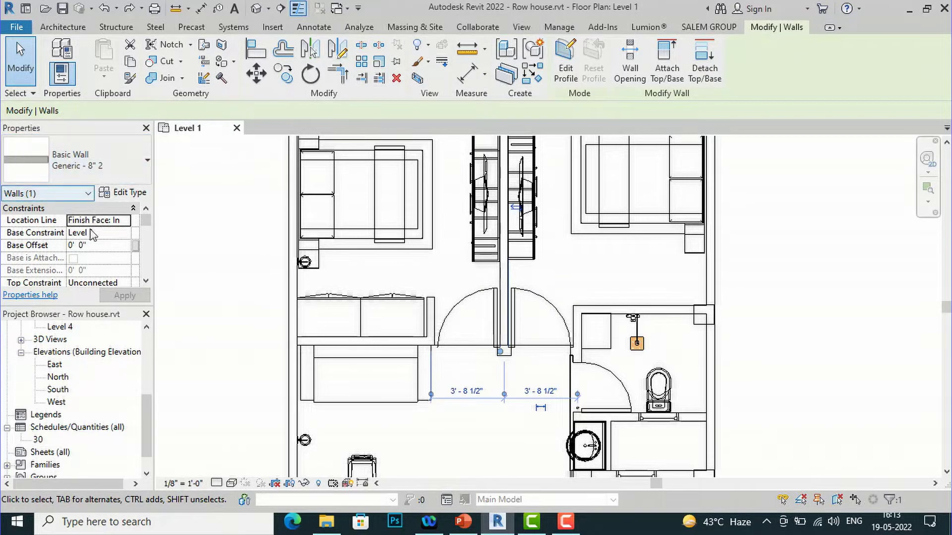
scroll(92, 234, down, 2)
scroll(92, 235, down, 8)
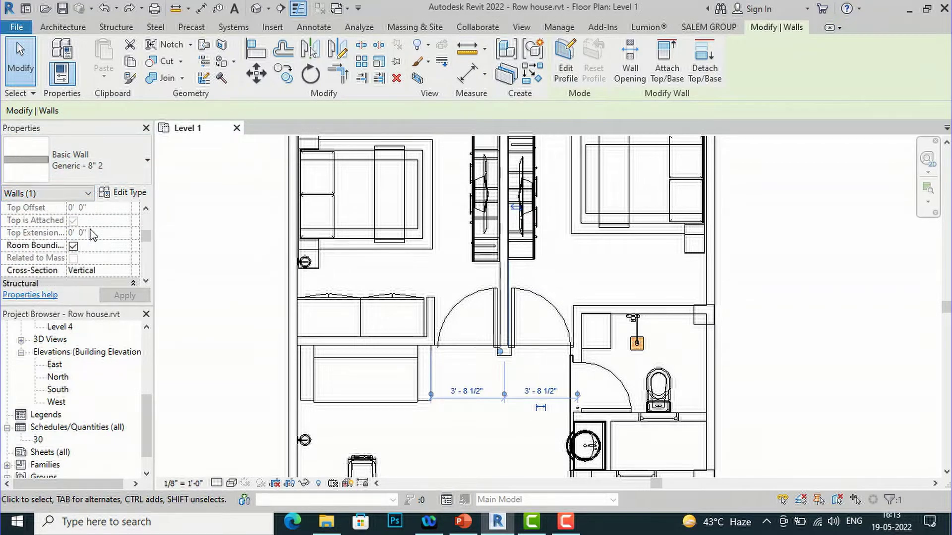
scroll(92, 234, down, 3)
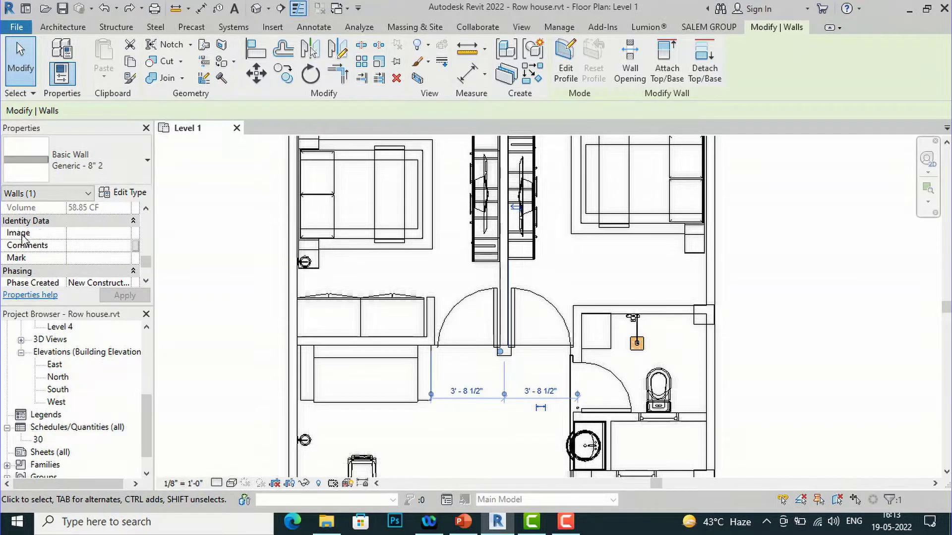
Open the wall's Image manager and file browser, then cancel without adding an image and deselect.
click(124, 233)
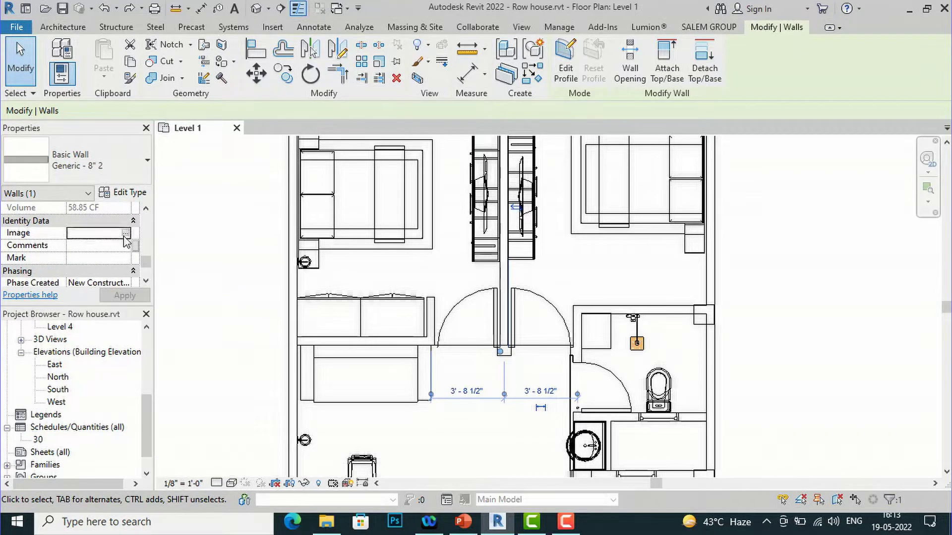
click(134, 233)
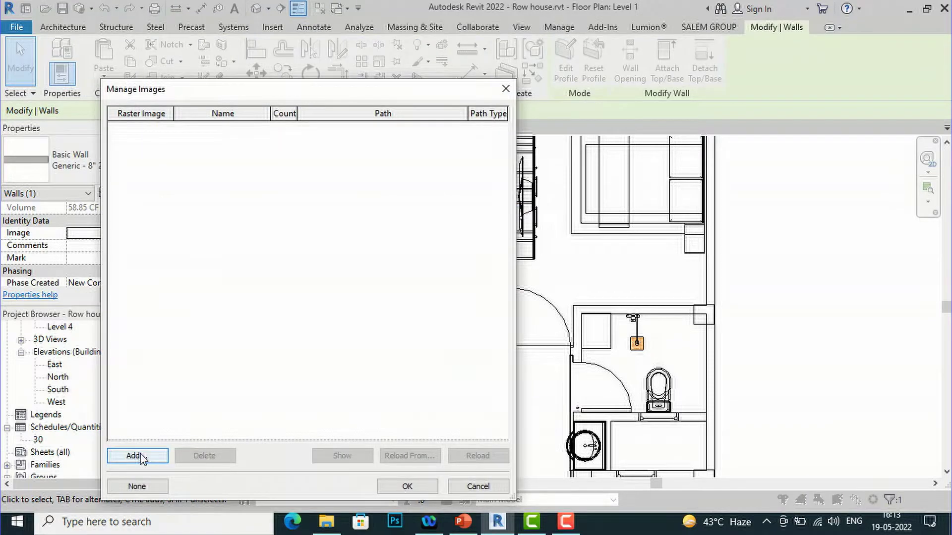
click(134, 454)
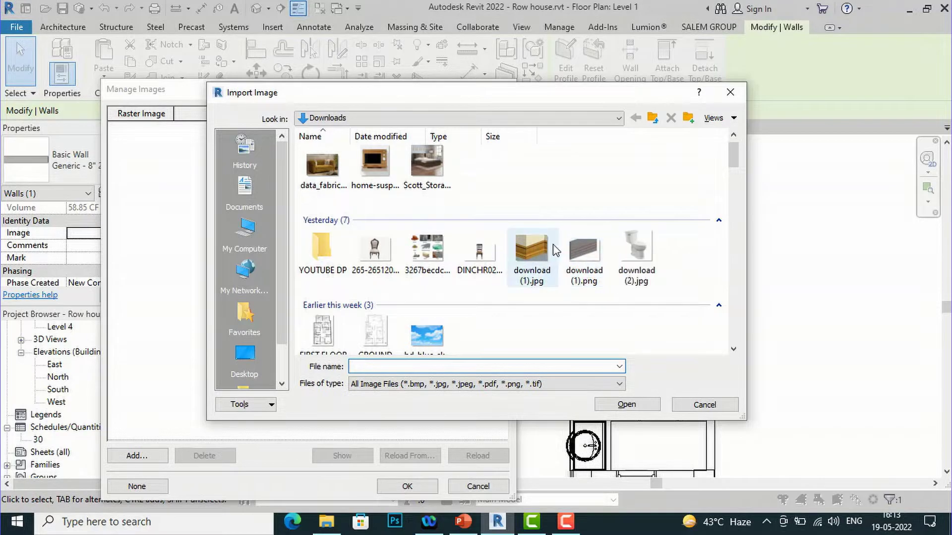
click(730, 92)
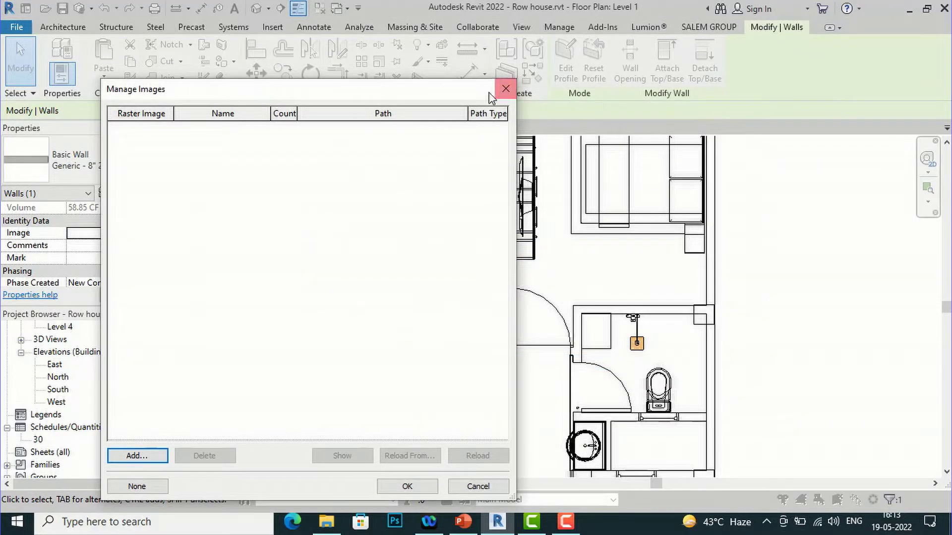
click(505, 89)
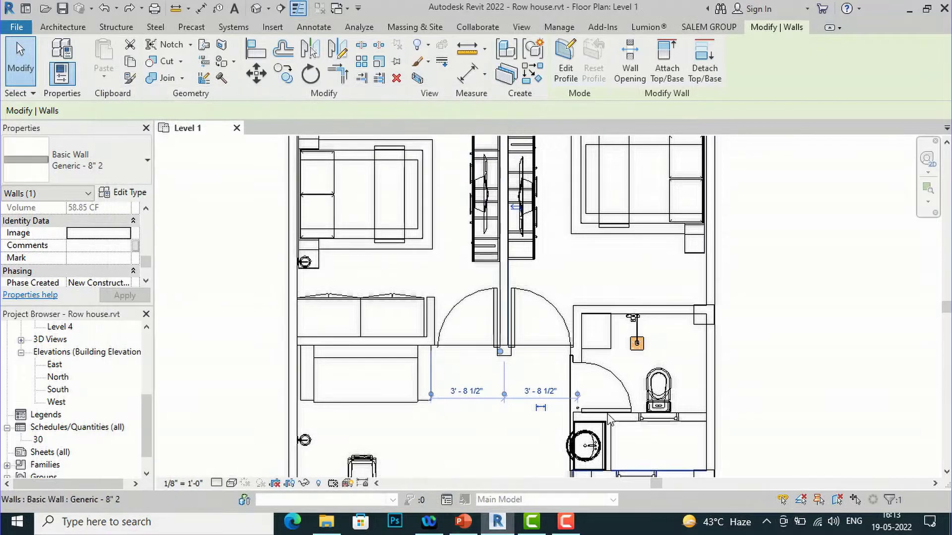
click(435, 438)
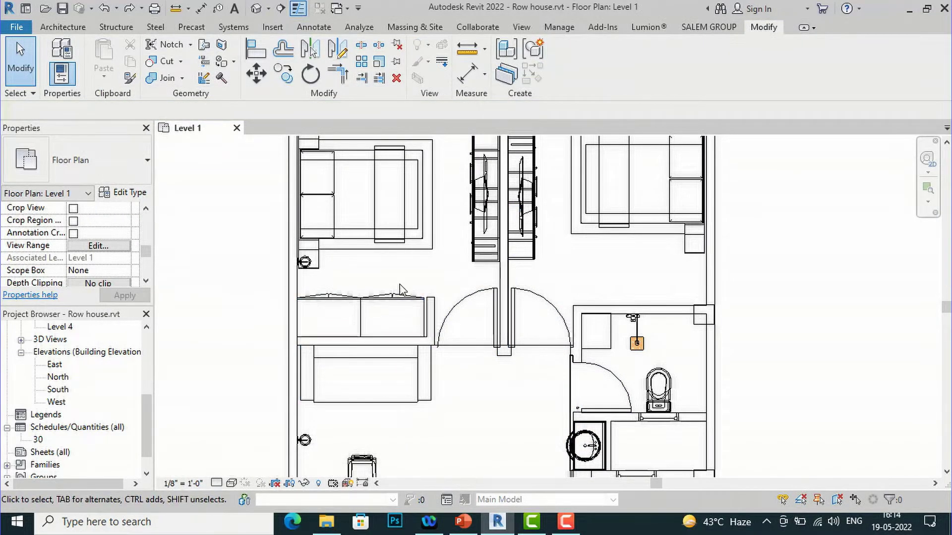
Switch to PowerPoint showing slide 5 on System Families and Loadable Families.
scroll(401, 290, down, 3)
scroll(406, 416, down, 2)
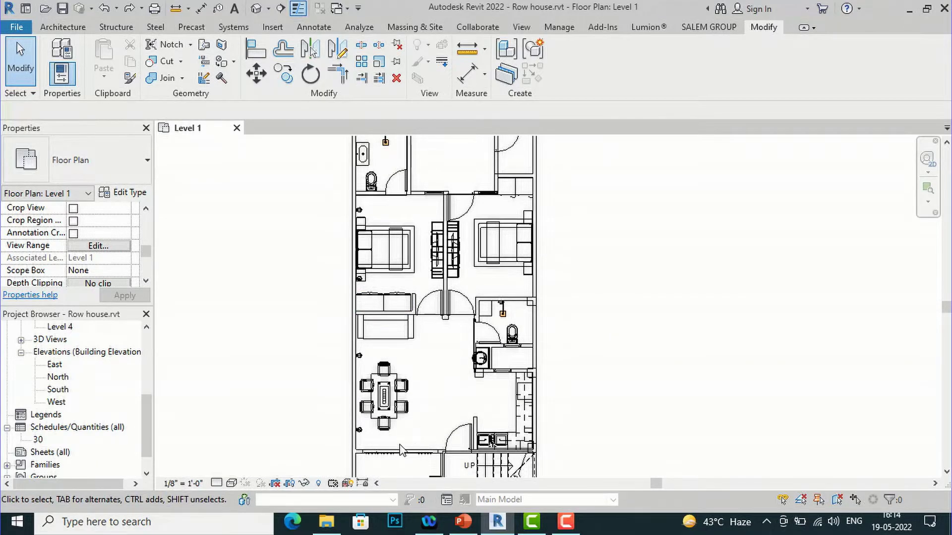
scroll(362, 440, up, 3)
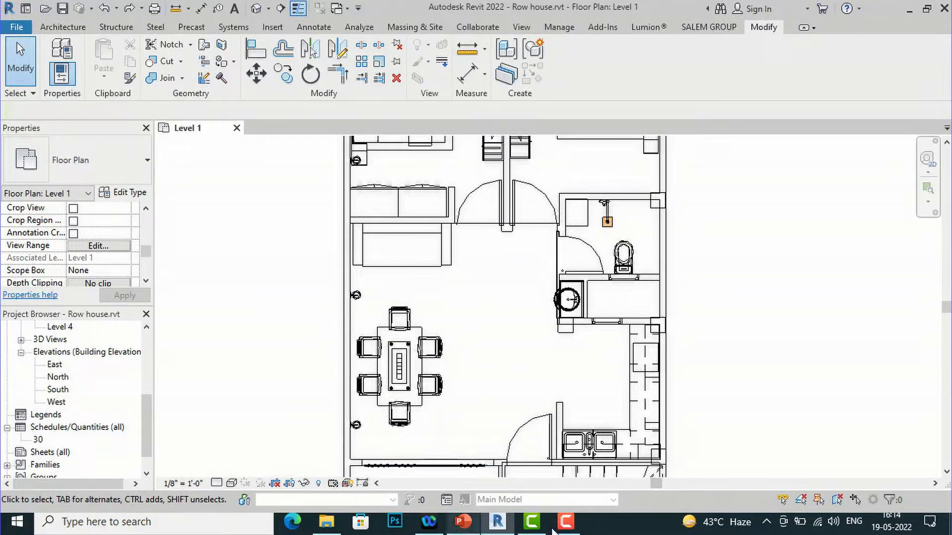
click(470, 524)
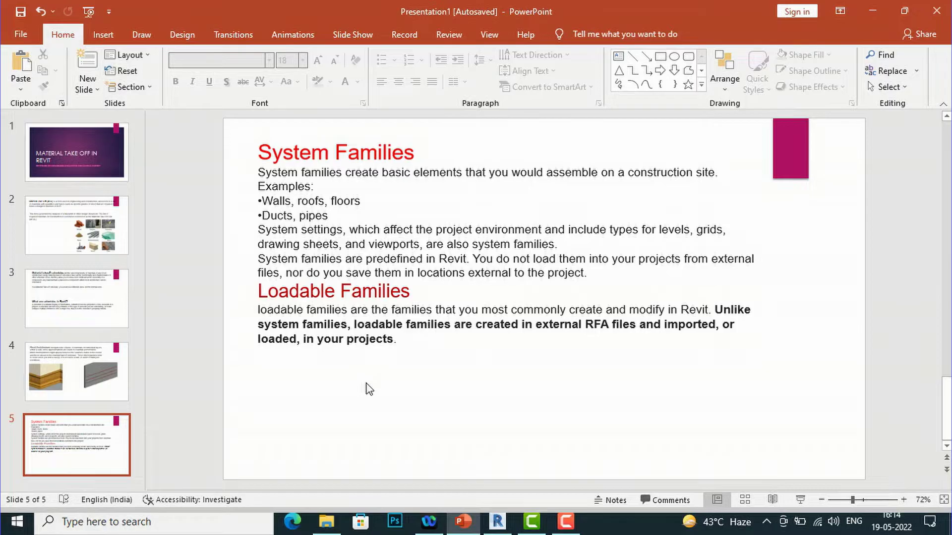
Back in Revit, select the dining table and open Black_glass_V_Style_Dining_Table_and_Chairs for editing.
click(500, 519)
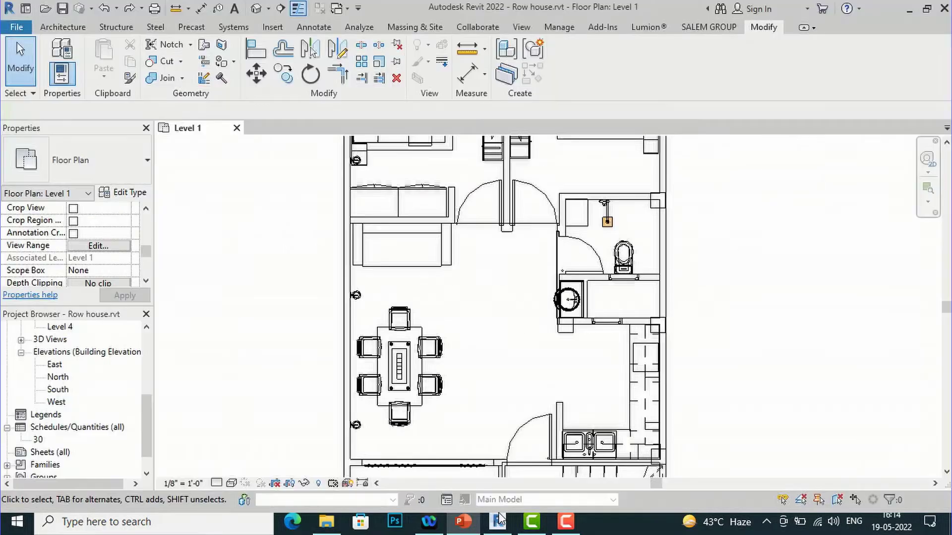
scroll(667, 277, down, 1)
scroll(668, 278, down, 1)
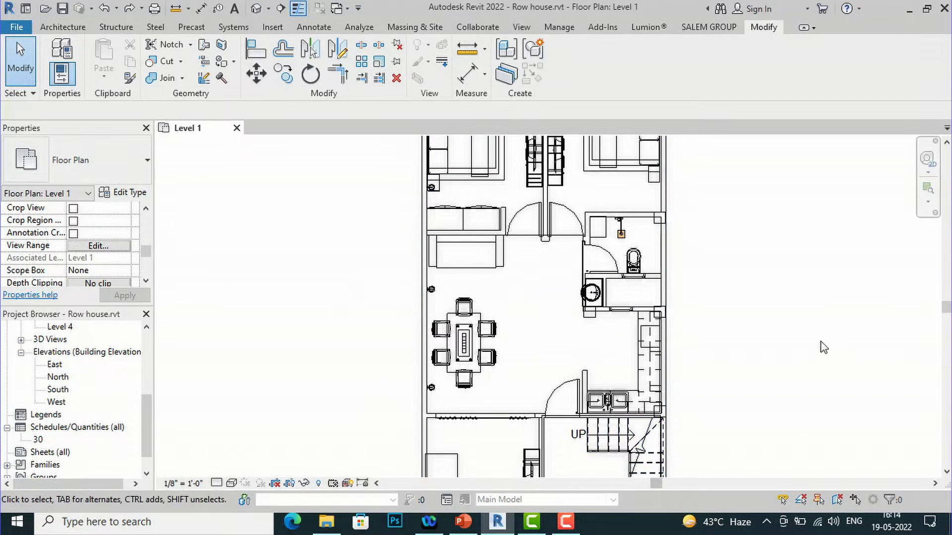
click(466, 376)
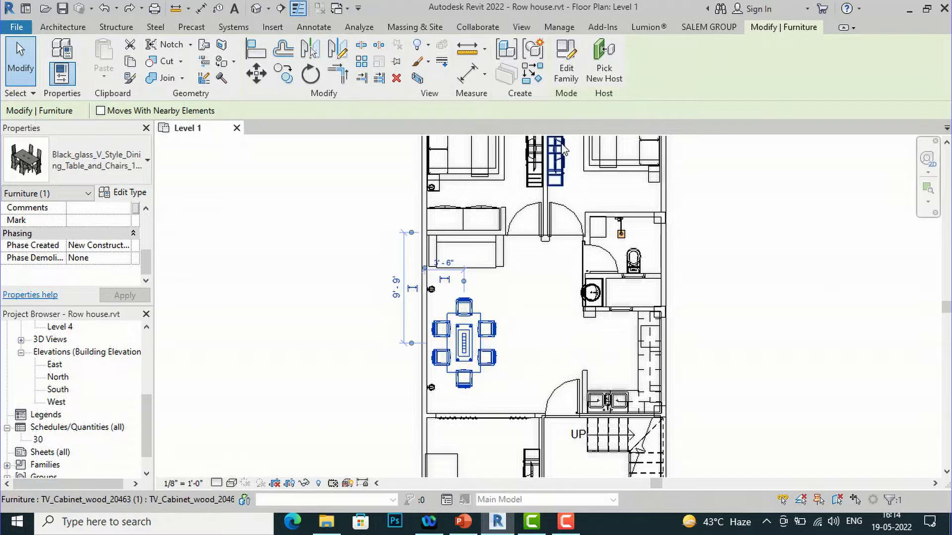
click(575, 77)
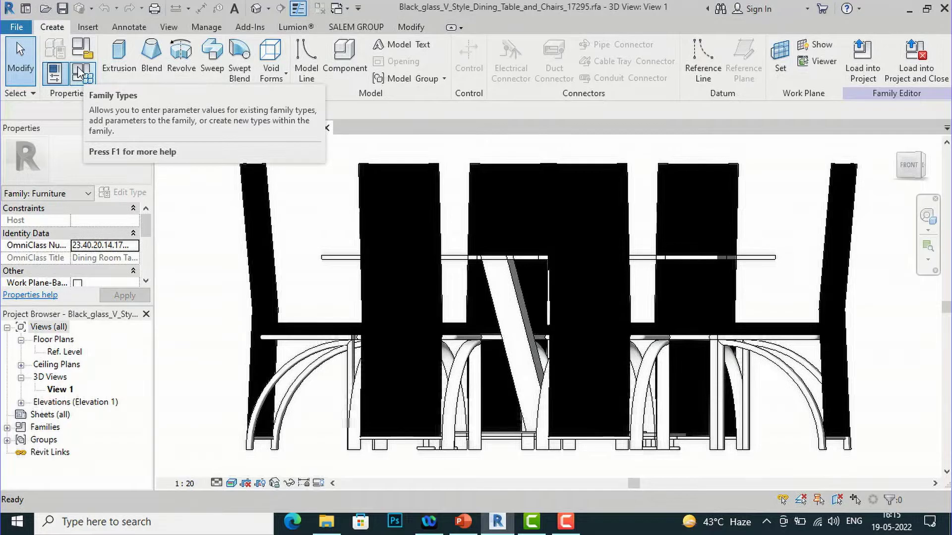
click(80, 71)
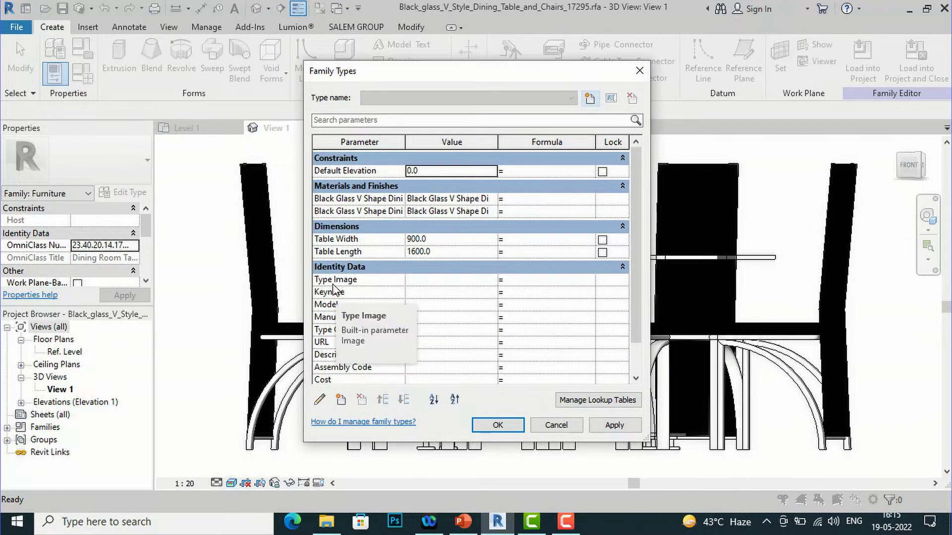
click(489, 284)
click(492, 280)
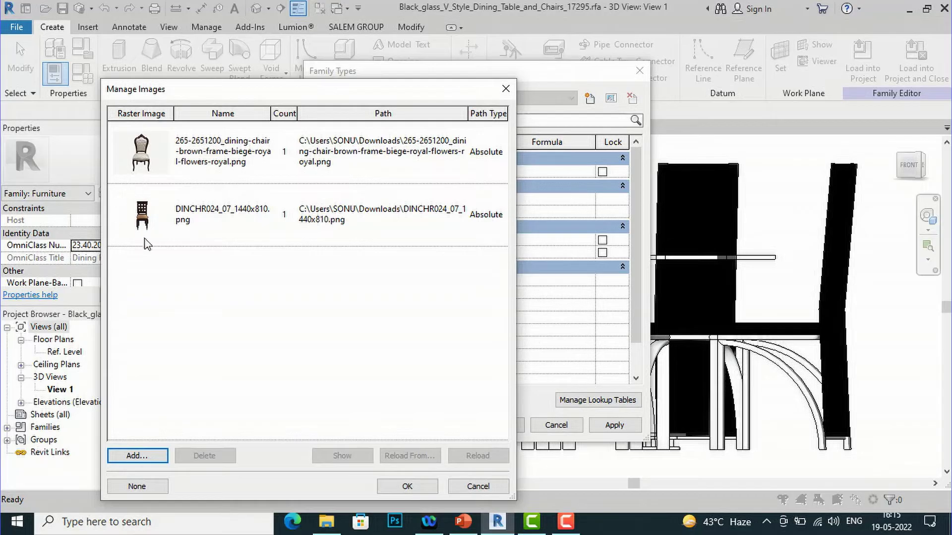
mouse_move(154, 242)
click(145, 459)
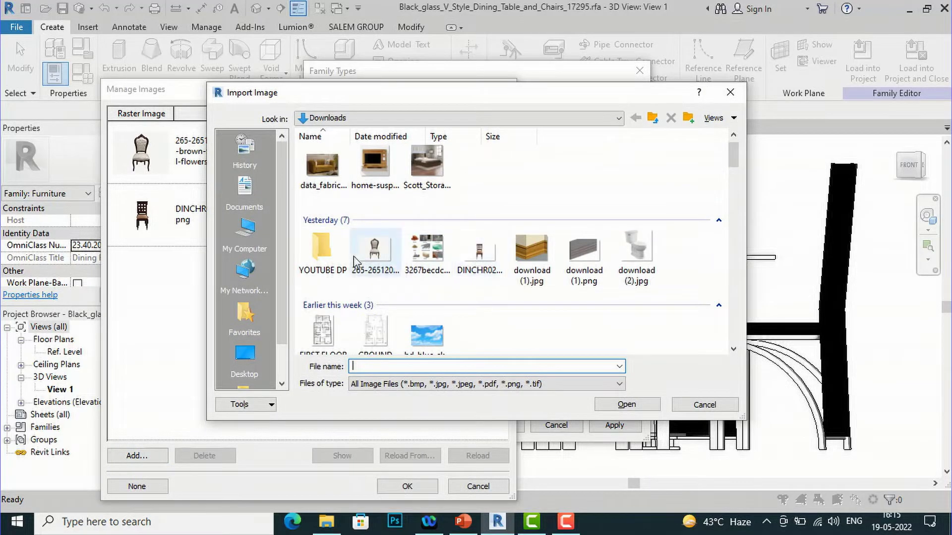
click(730, 92)
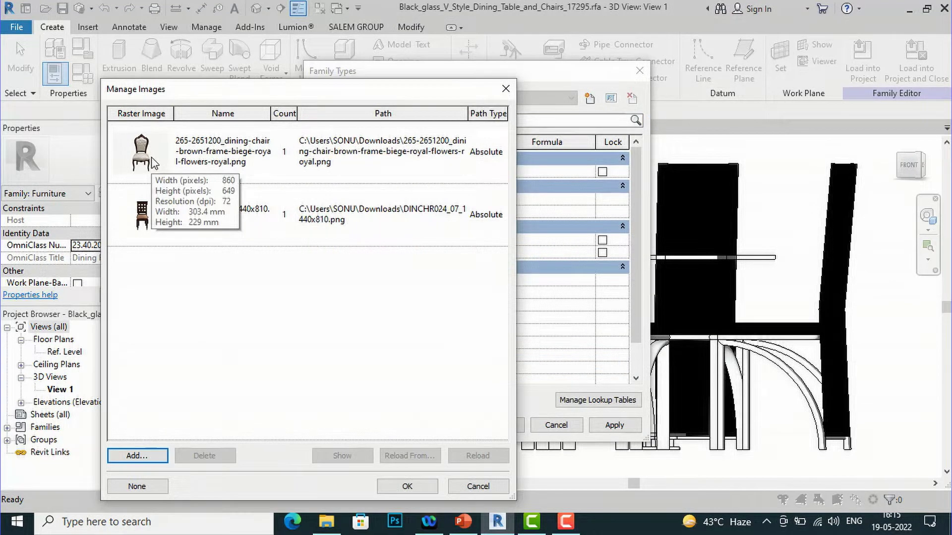
click(150, 159)
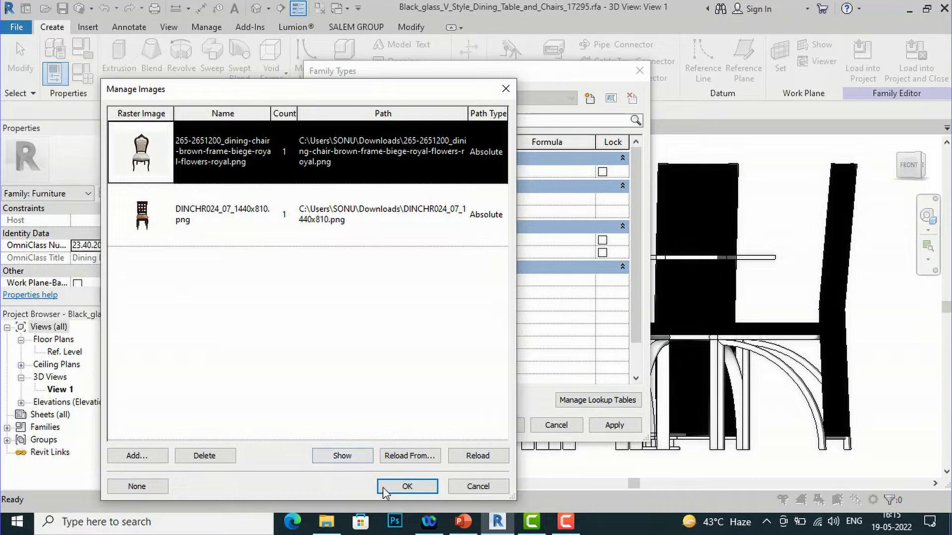
click(406, 487)
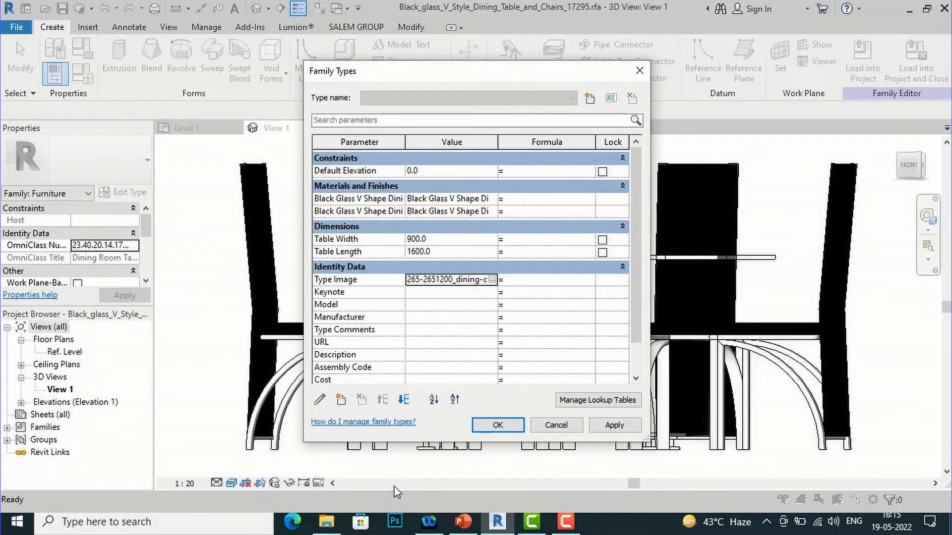
click(625, 426)
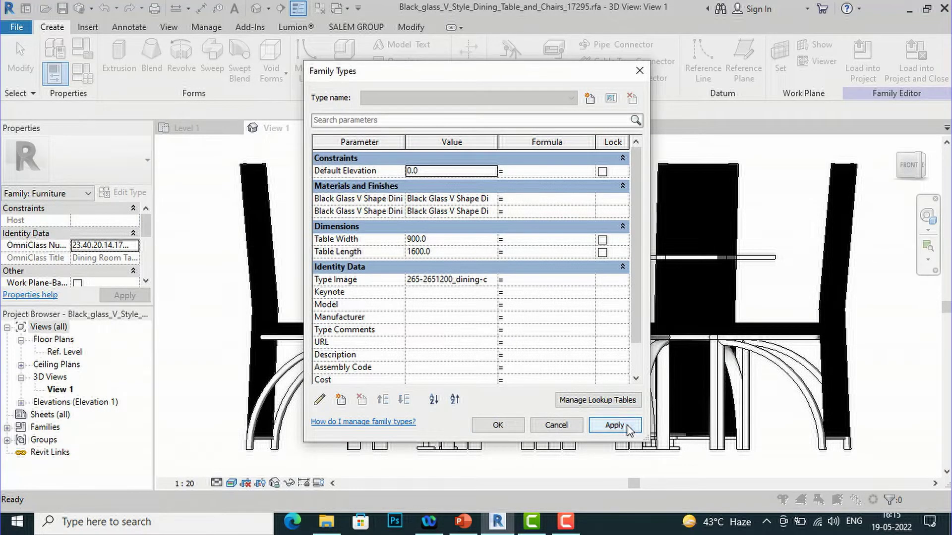
click(498, 425)
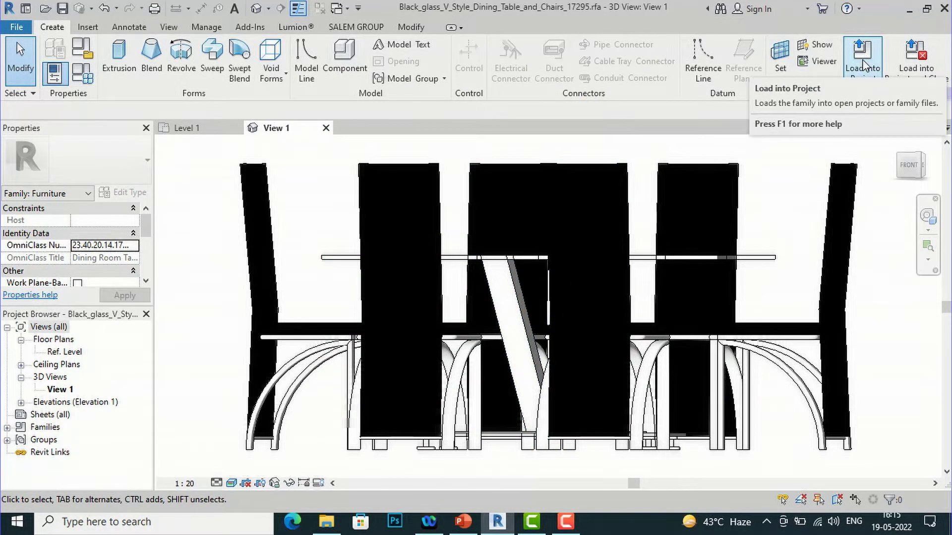
Load the dining table family into Row house, overwriting the existing version and parameter values.
click(861, 58)
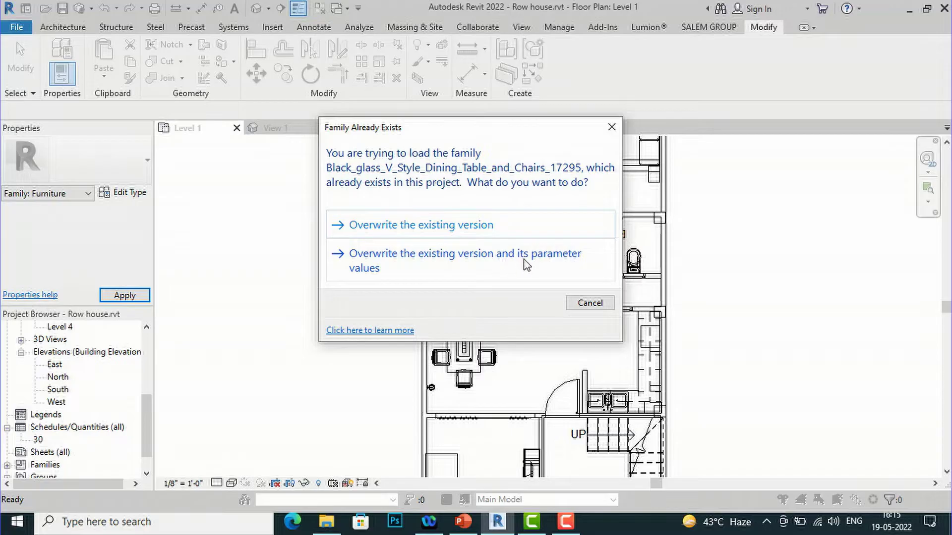
click(451, 259)
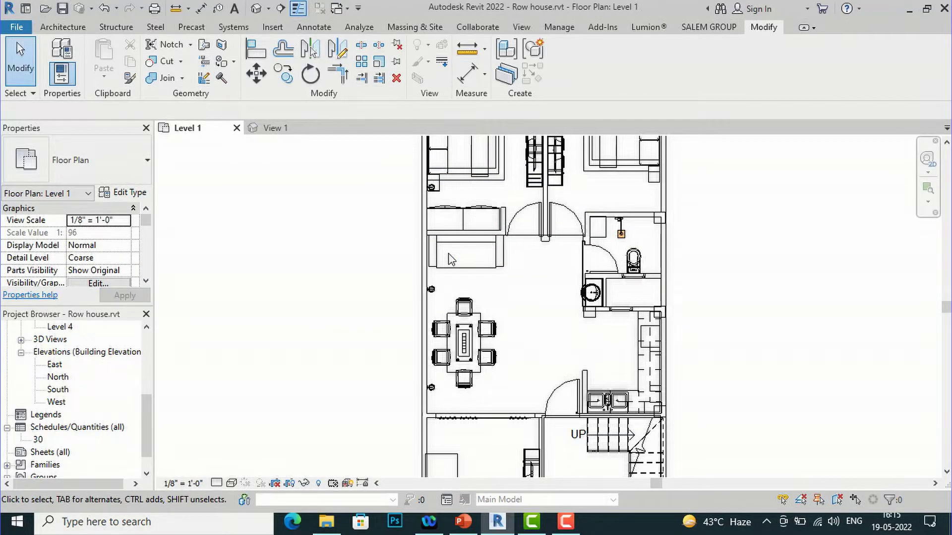
Edit the Sof_MLT_16005 sofa family and set its Type Image to the olive-gold fabric sofa photo.
click(450, 270)
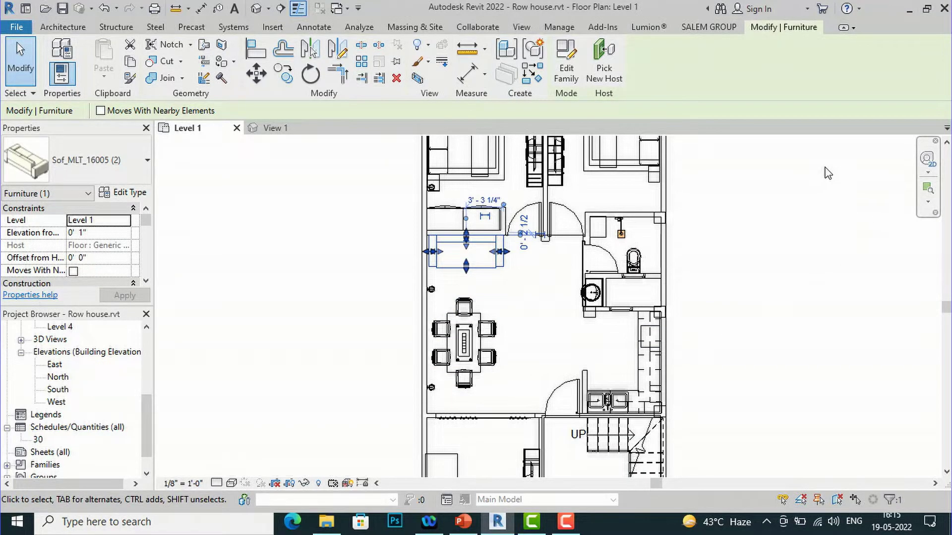
click(573, 86)
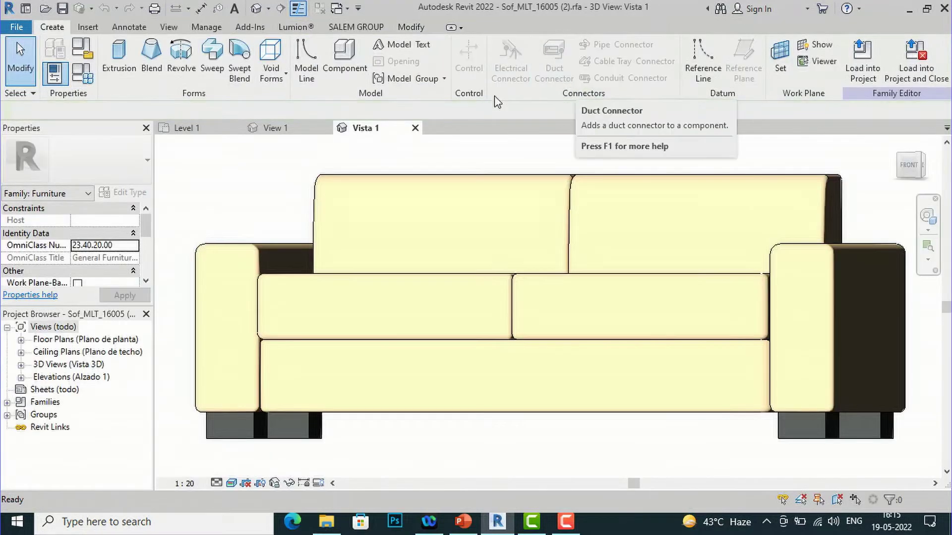
click(85, 79)
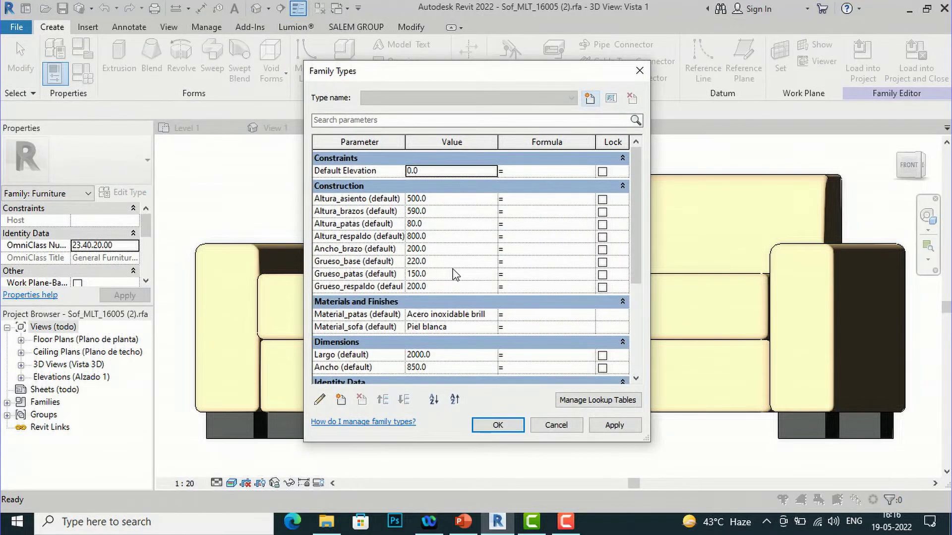
scroll(454, 274, down, 4)
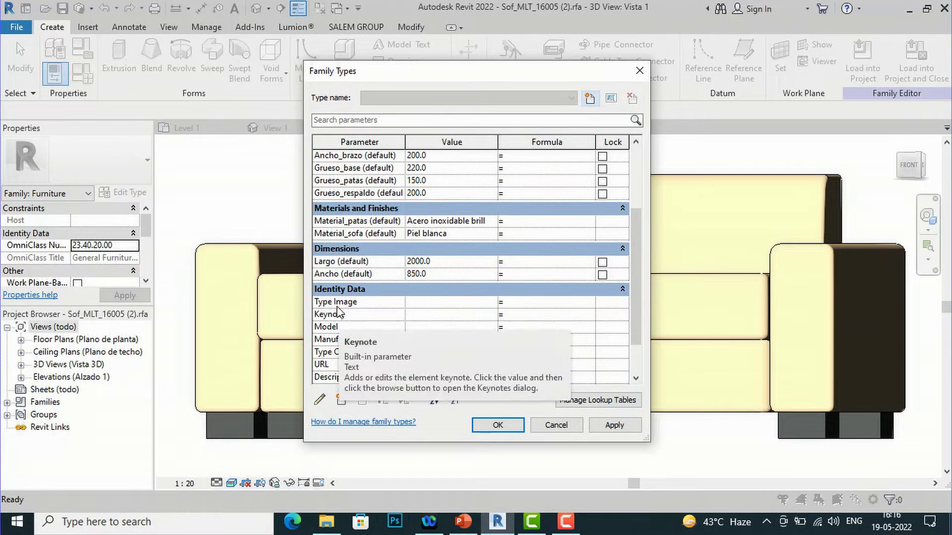
click(485, 302)
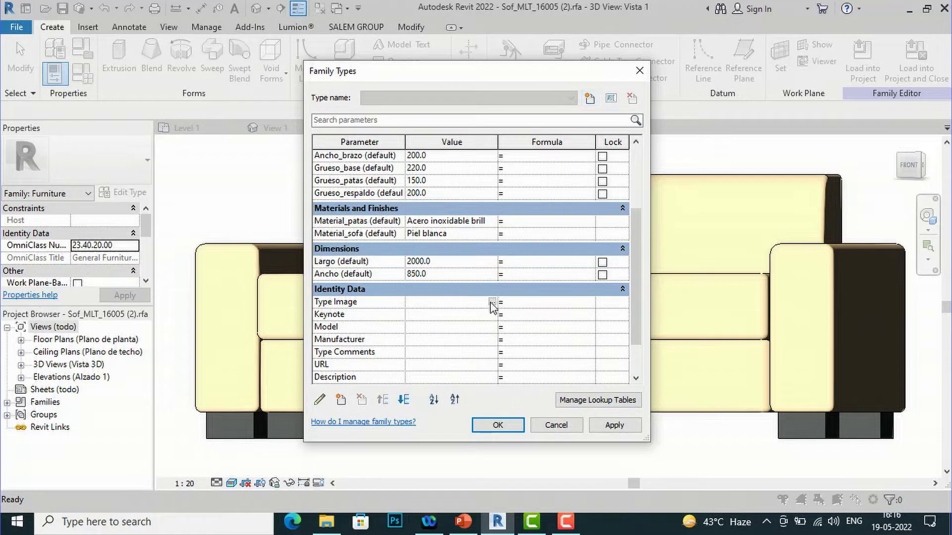
click(491, 303)
click(138, 455)
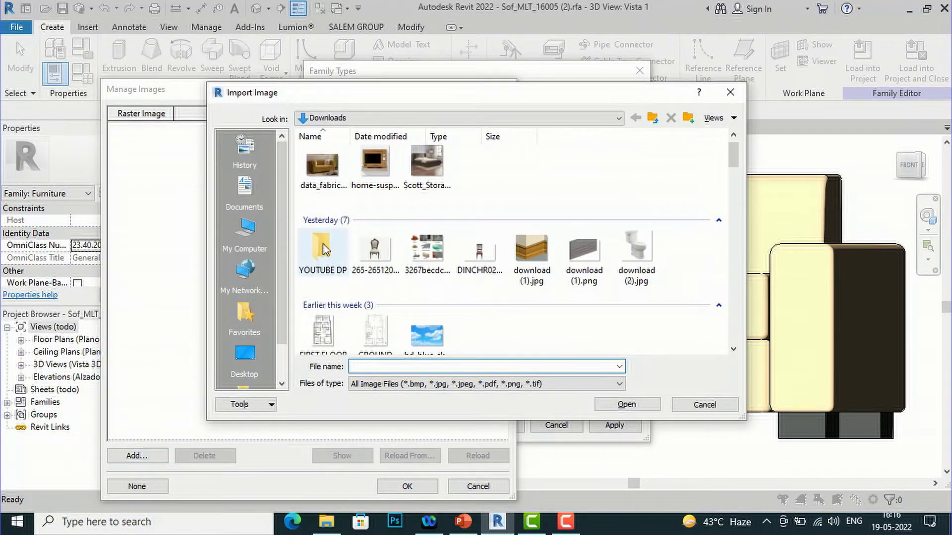
click(320, 185)
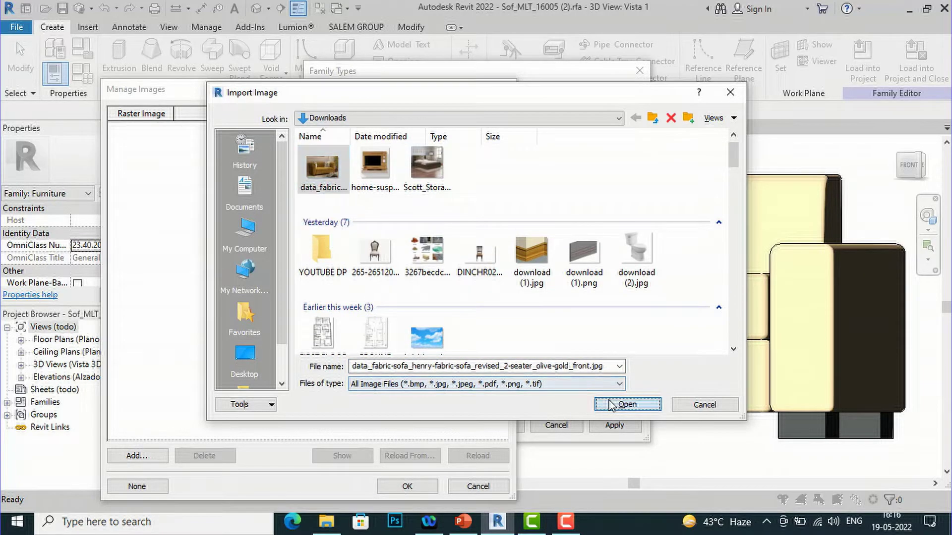
click(626, 403)
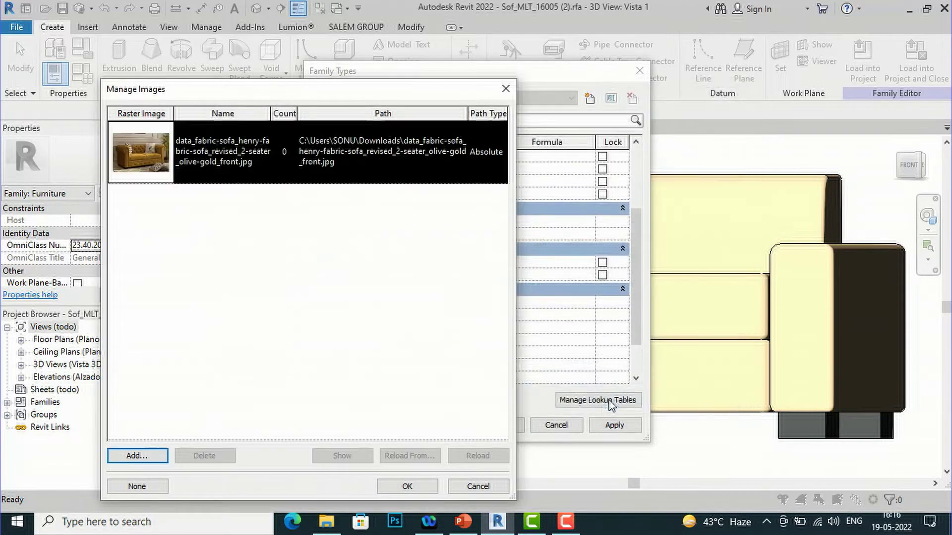
click(405, 487)
click(627, 430)
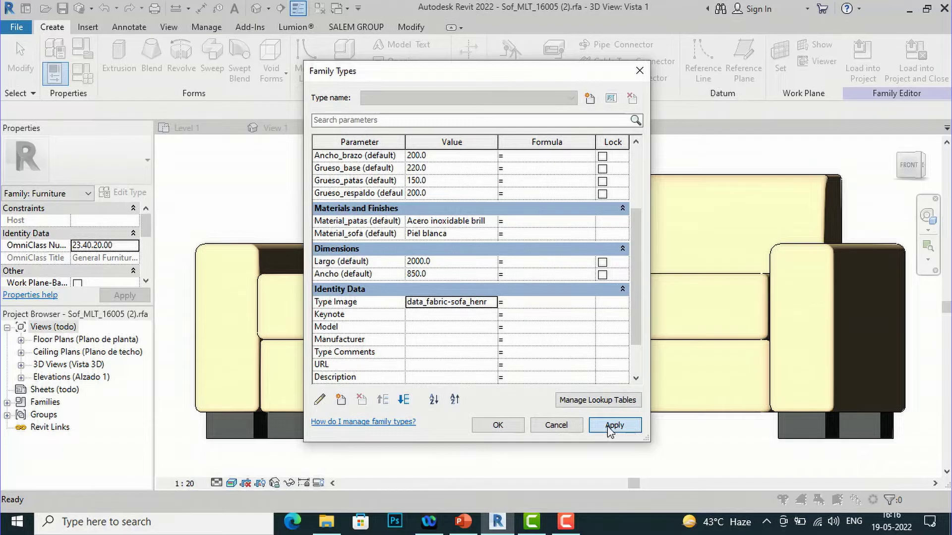
click(492, 426)
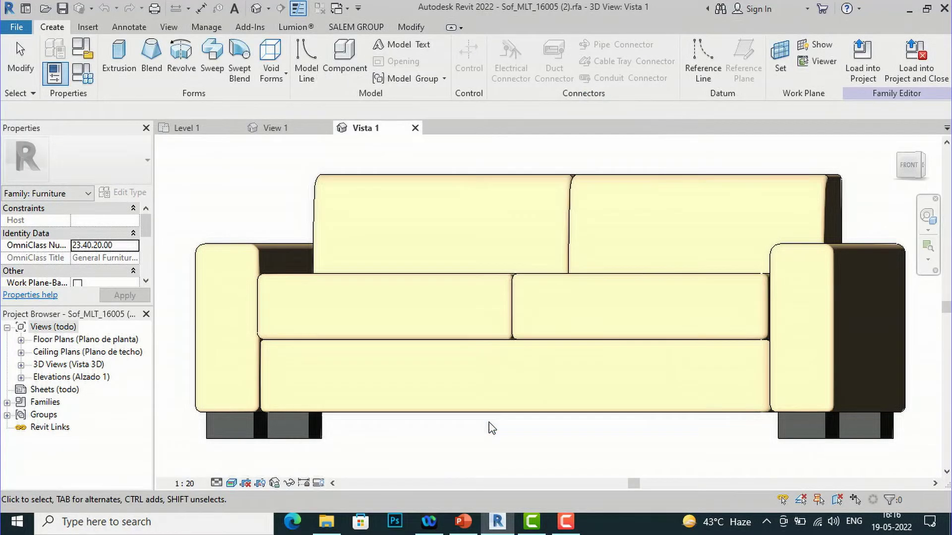
Load the sofa family into Row house.rvt, overwriting the existing version and parameter values.
click(872, 71)
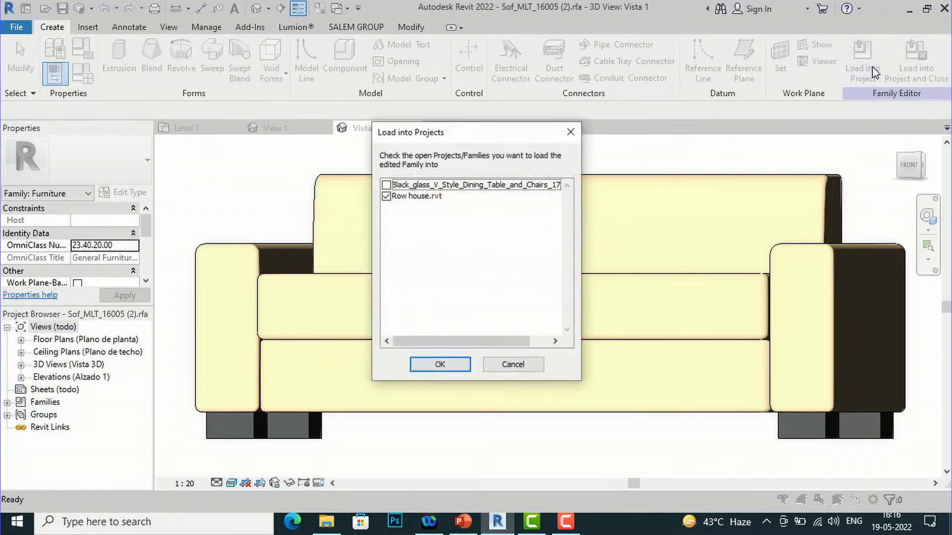
click(439, 364)
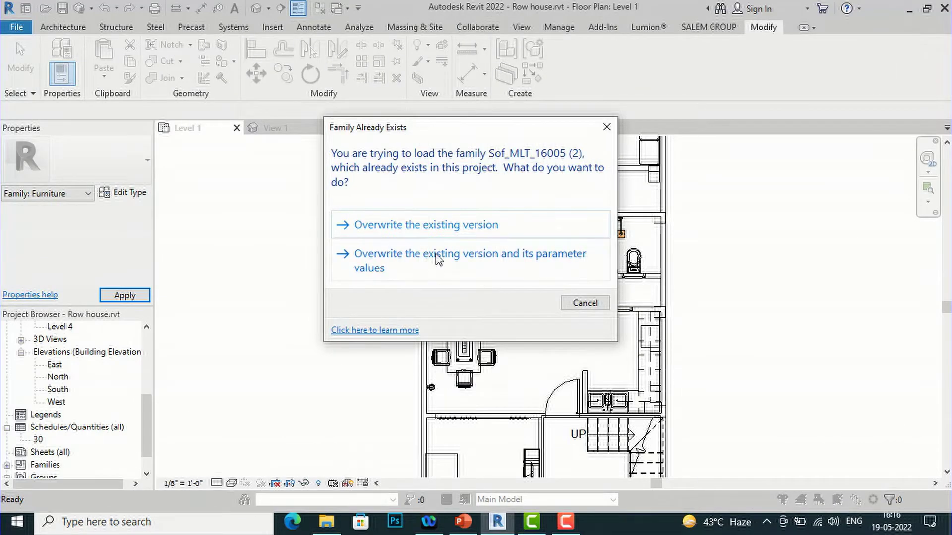
click(437, 258)
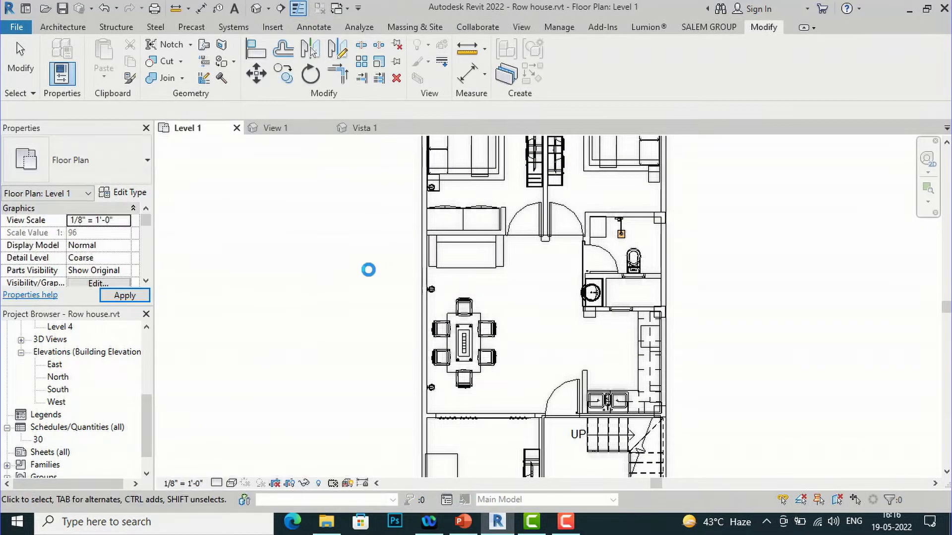
Select the TV cabinet in the Level 1 floor plan.
scroll(346, 255, down, 3)
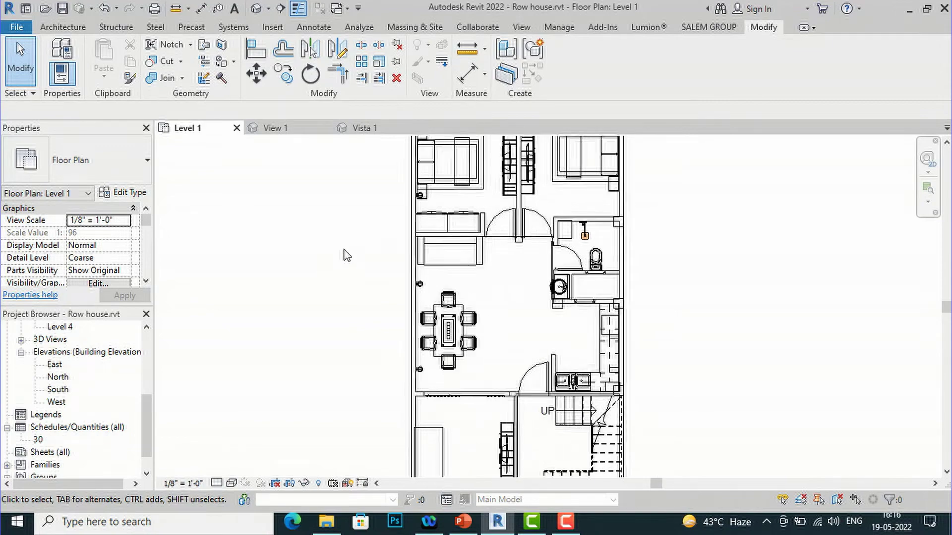
scroll(546, 280, down, 1)
scroll(485, 176, up, 4)
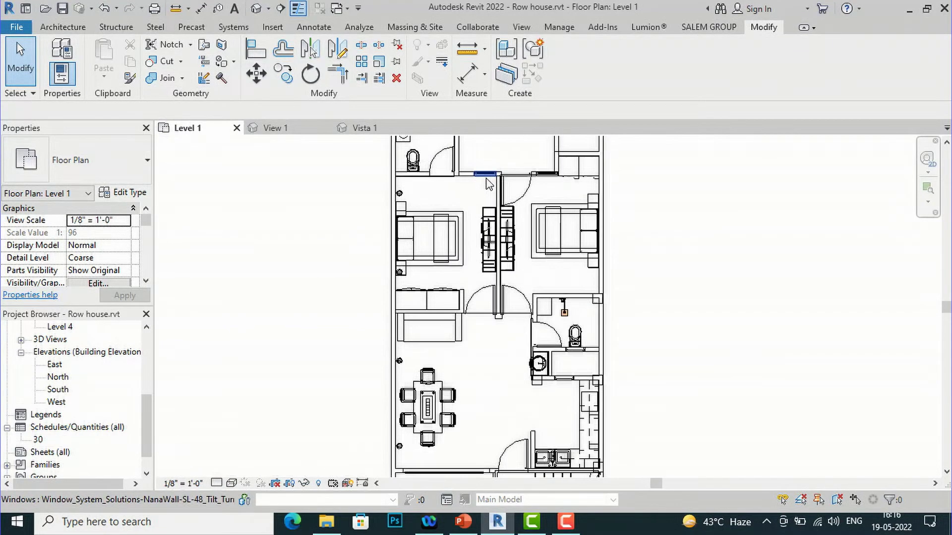
click(483, 226)
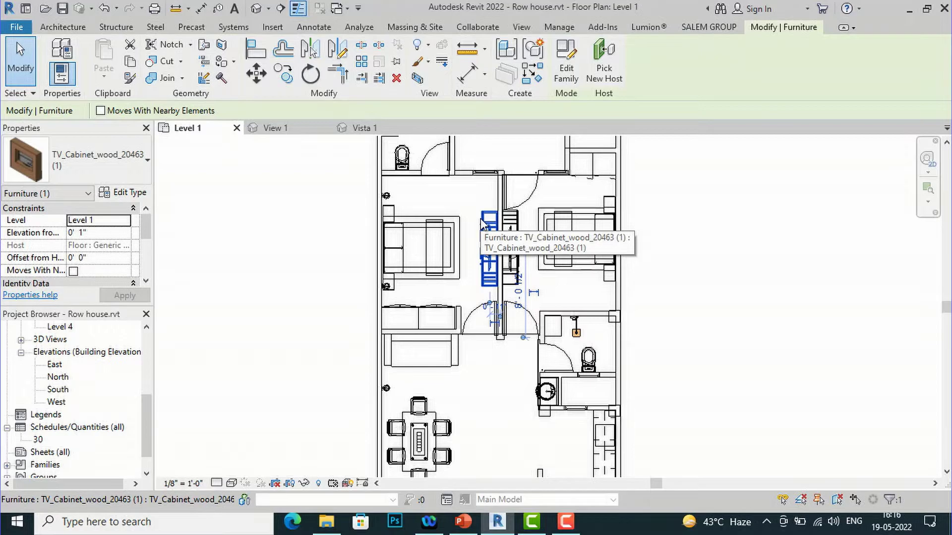
Edit the TV_Cabinet_wood_20463 family and set its Type Image to the wall-mounted entertainment unit photo.
click(567, 74)
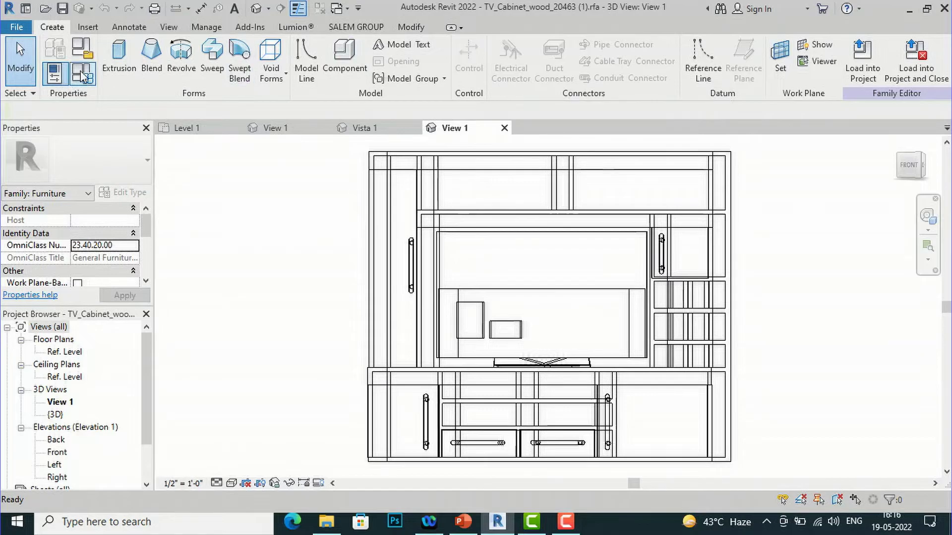
click(82, 76)
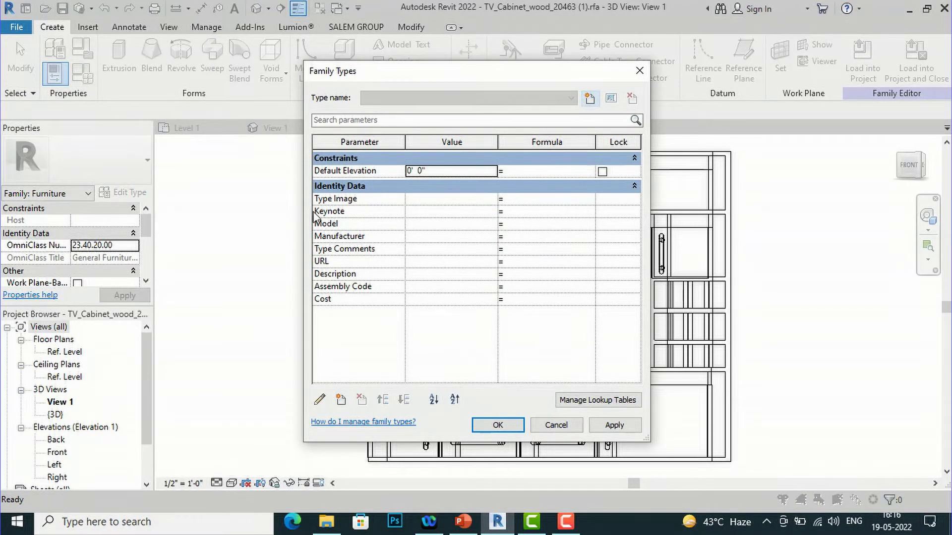
click(490, 201)
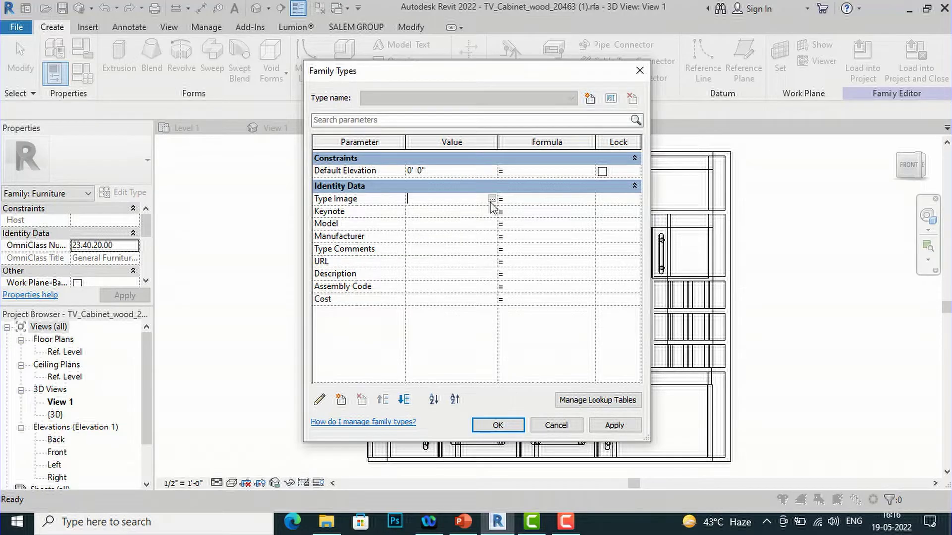
click(492, 199)
click(148, 458)
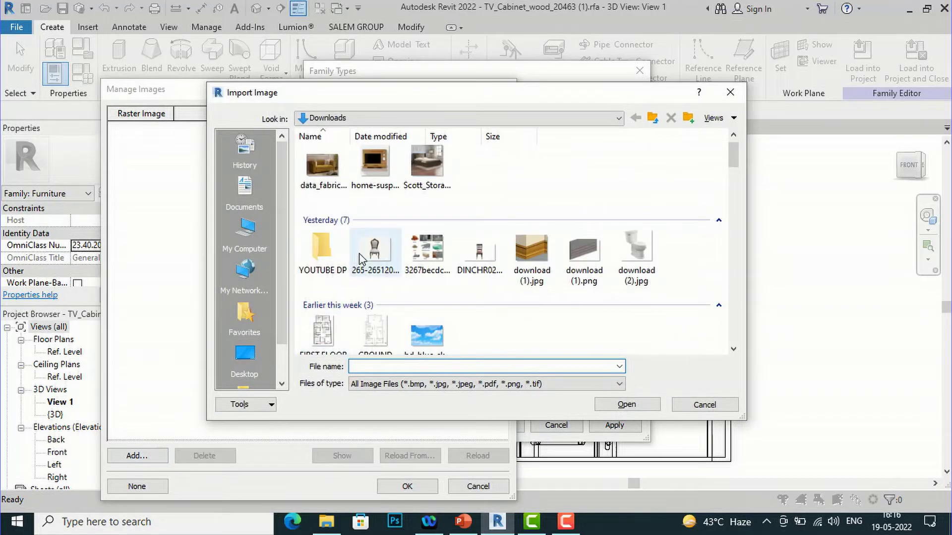
click(377, 173)
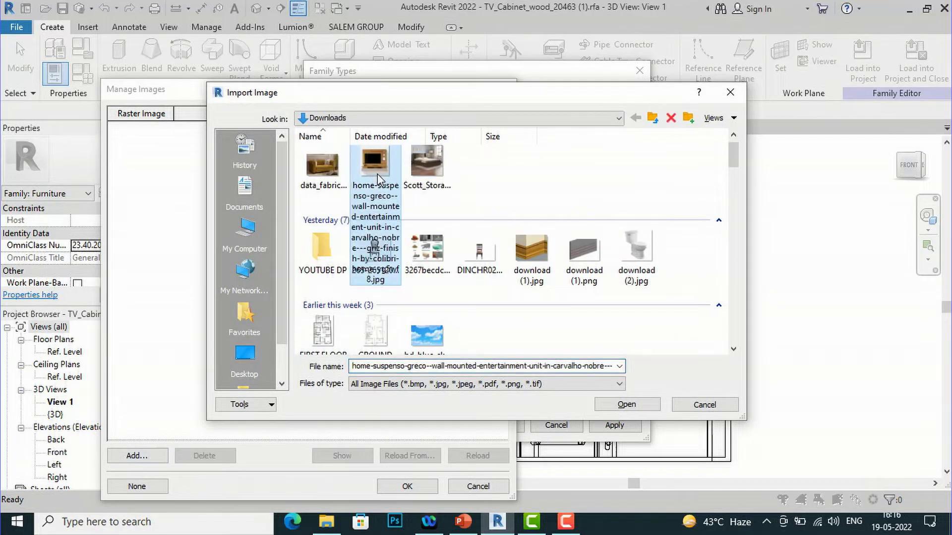
click(617, 406)
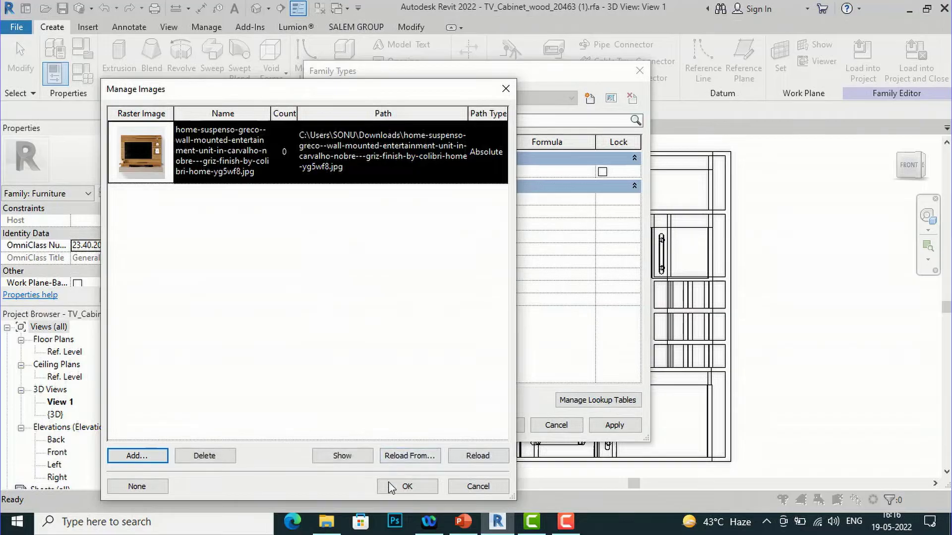
click(407, 486)
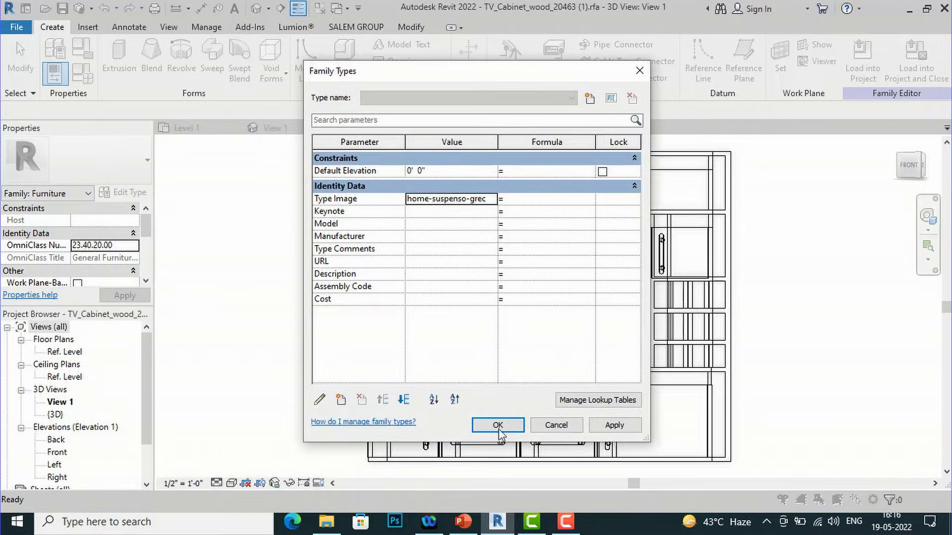
click(612, 425)
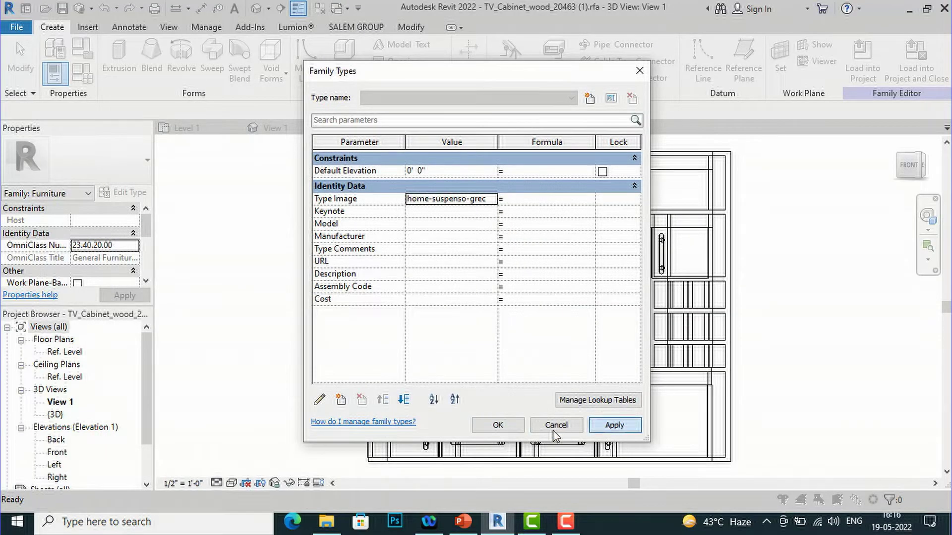
click(504, 425)
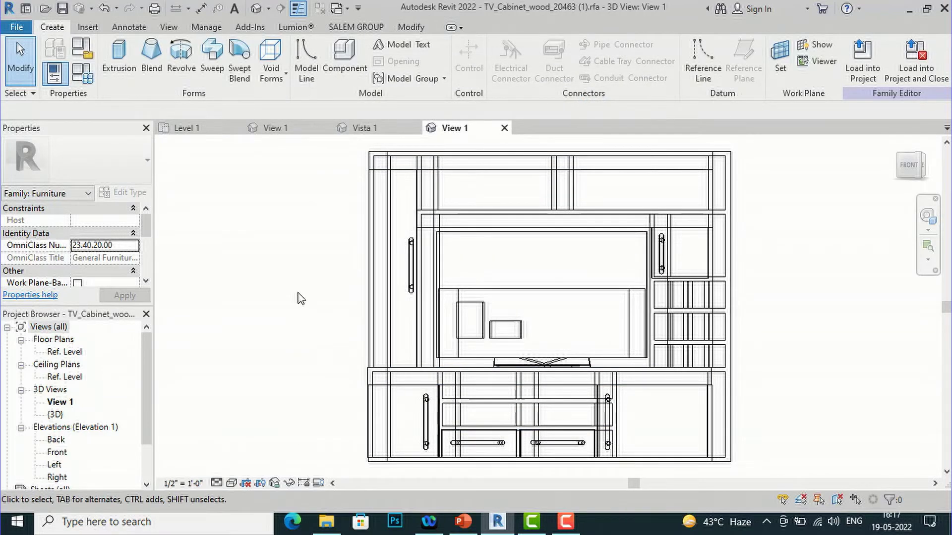
click(864, 64)
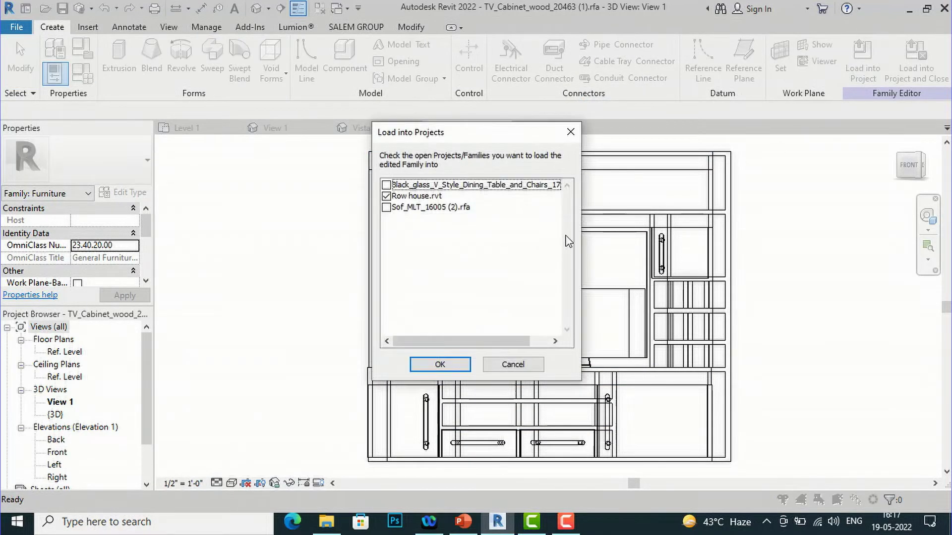
Reload the TV cabinet into Row house with overwritten parameters, then edit the BED_6467 (3) family.
click(439, 365)
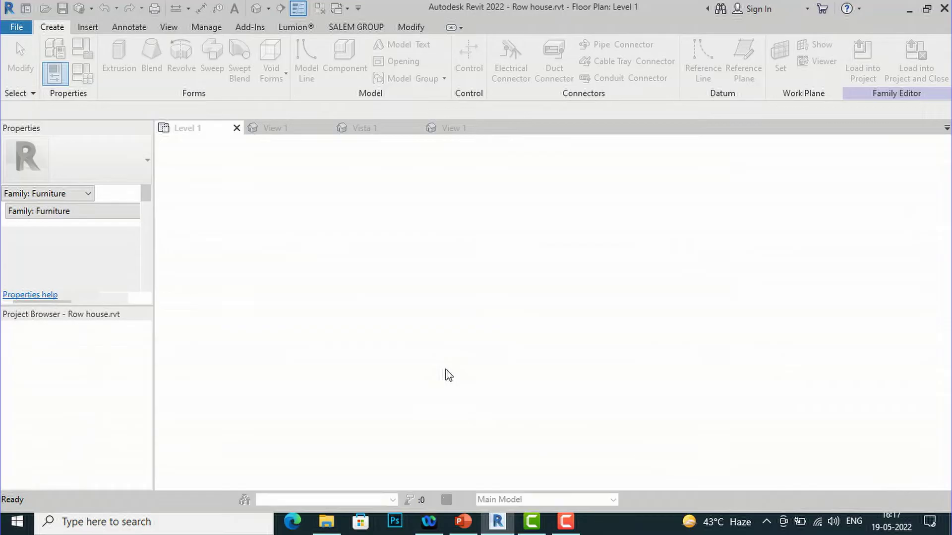
click(423, 259)
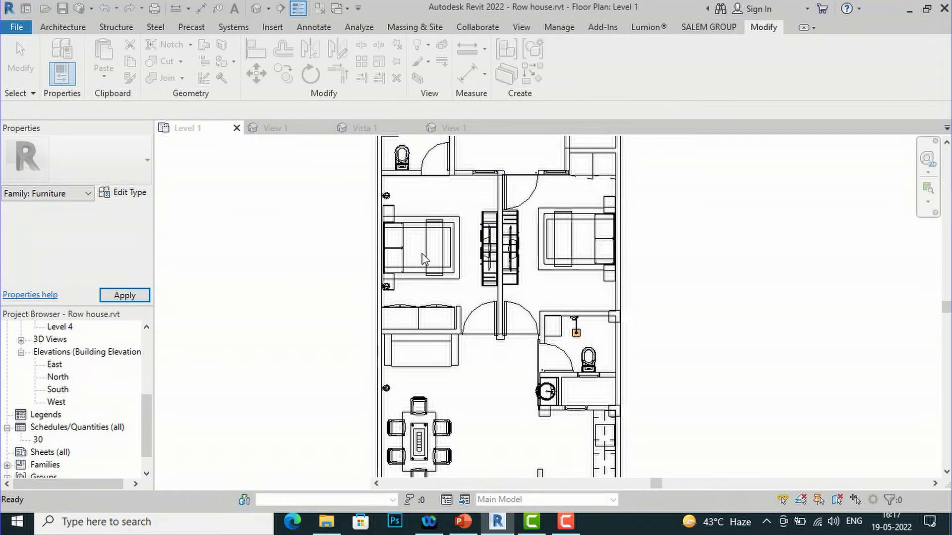
click(444, 282)
click(564, 72)
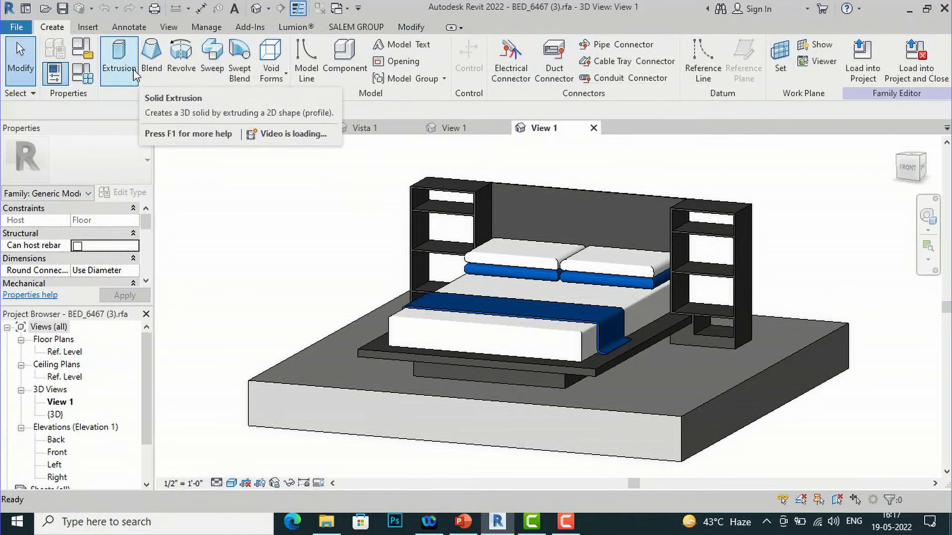
Set the bed family's Type Image to Scott_Storage_Bed_LP.jpg and apply it.
click(82, 75)
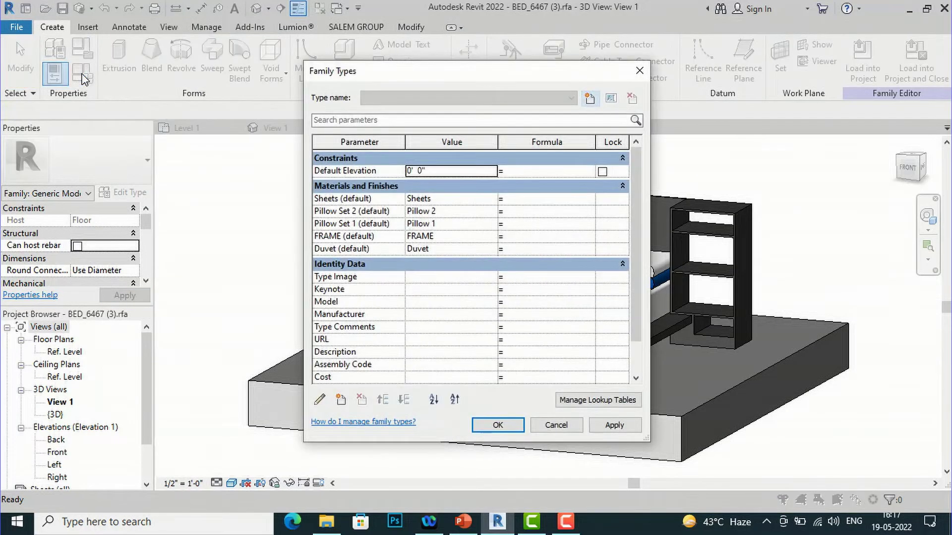
click(451, 277)
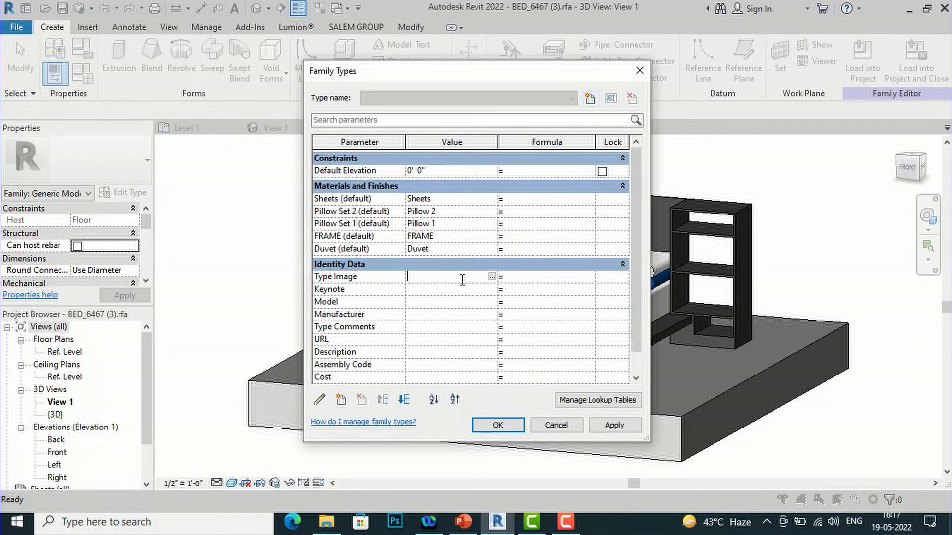
click(493, 277)
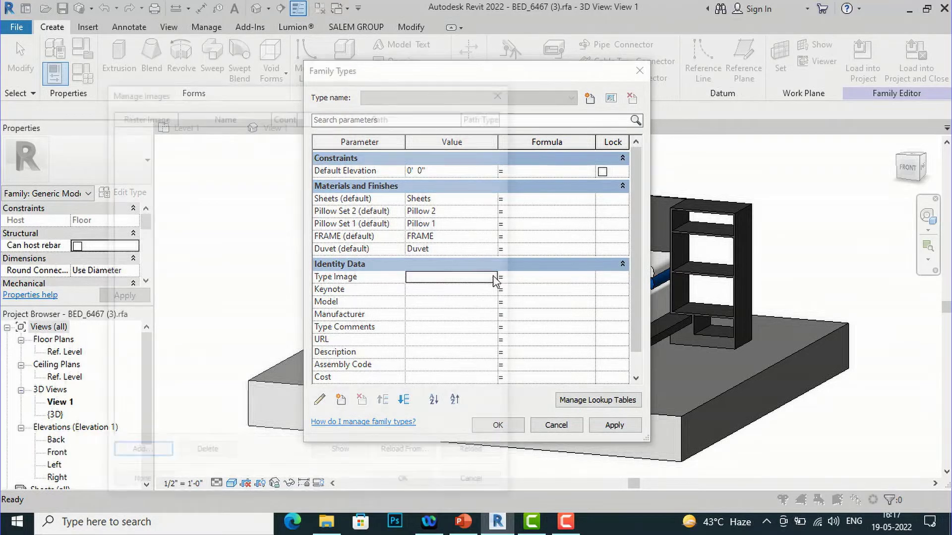
click(148, 455)
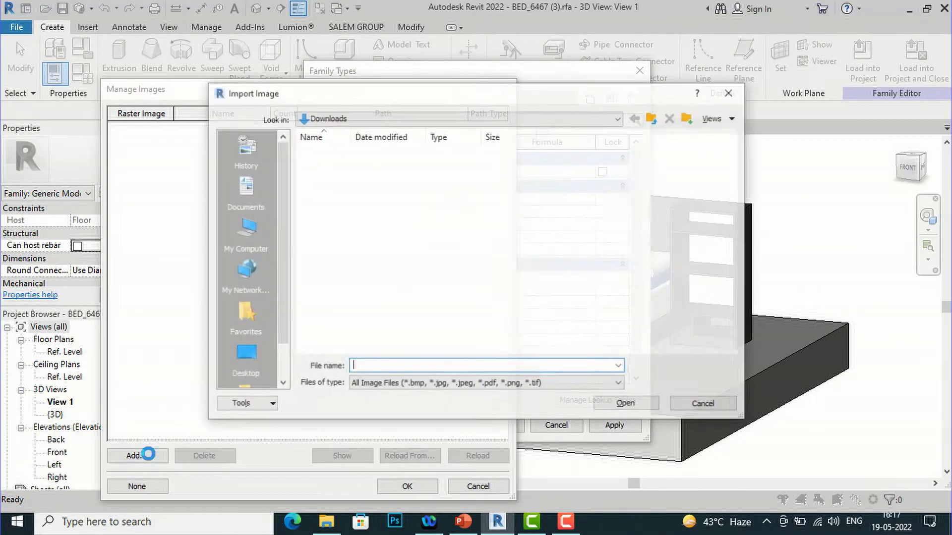
click(422, 166)
click(626, 404)
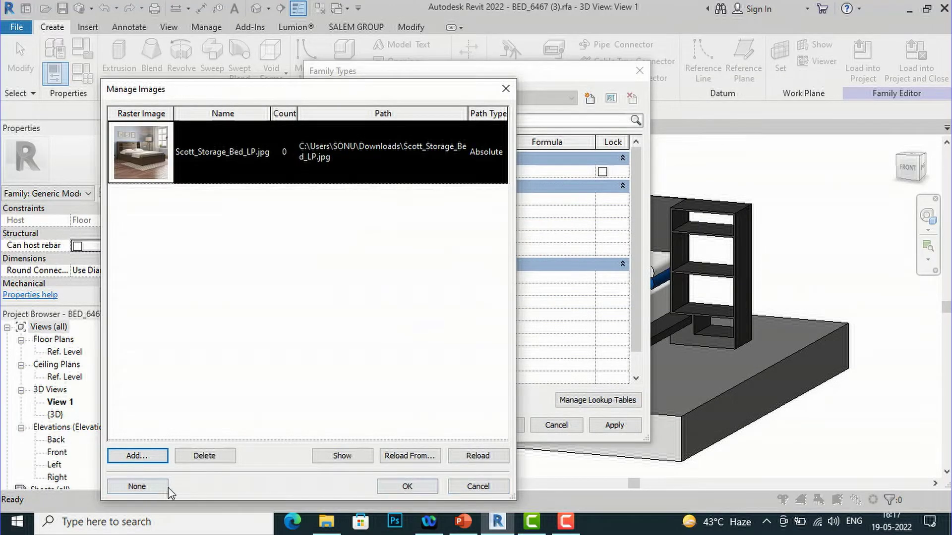
click(406, 487)
click(614, 425)
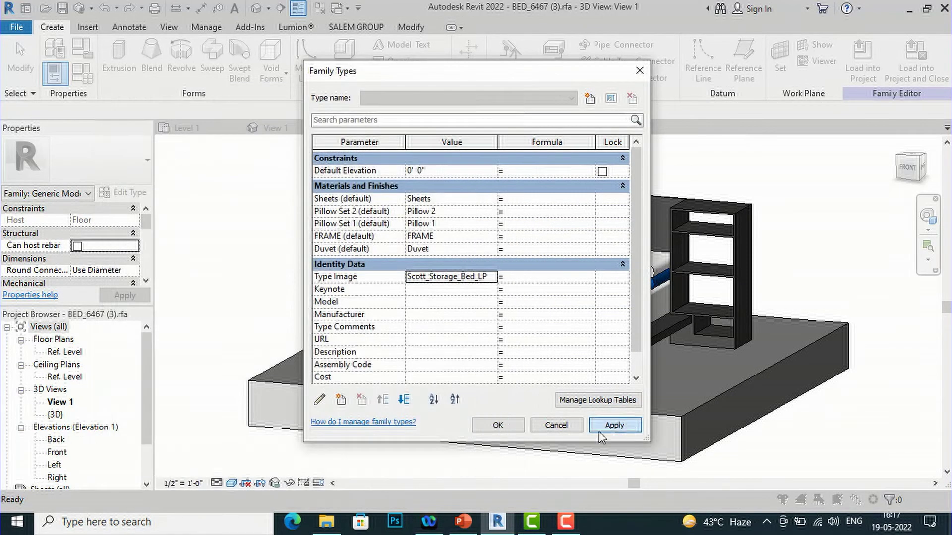
click(498, 425)
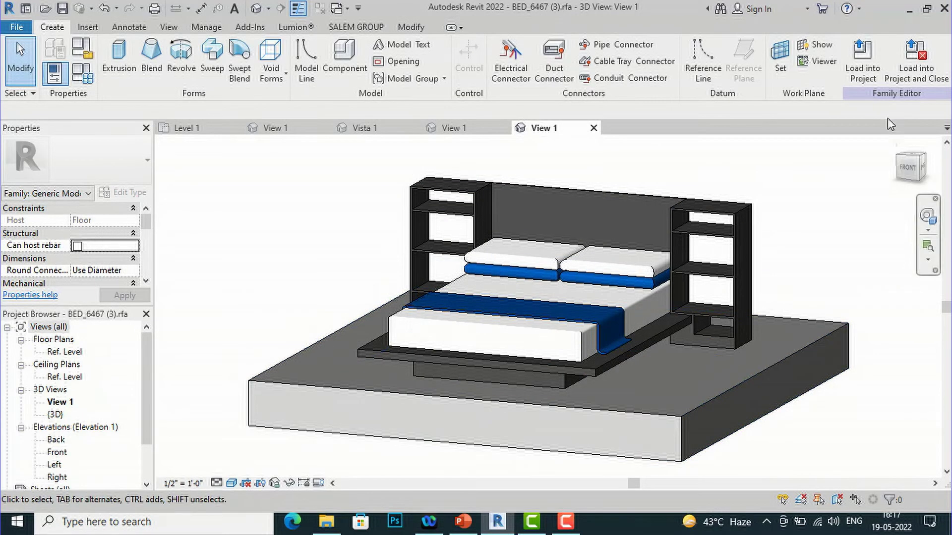
click(863, 72)
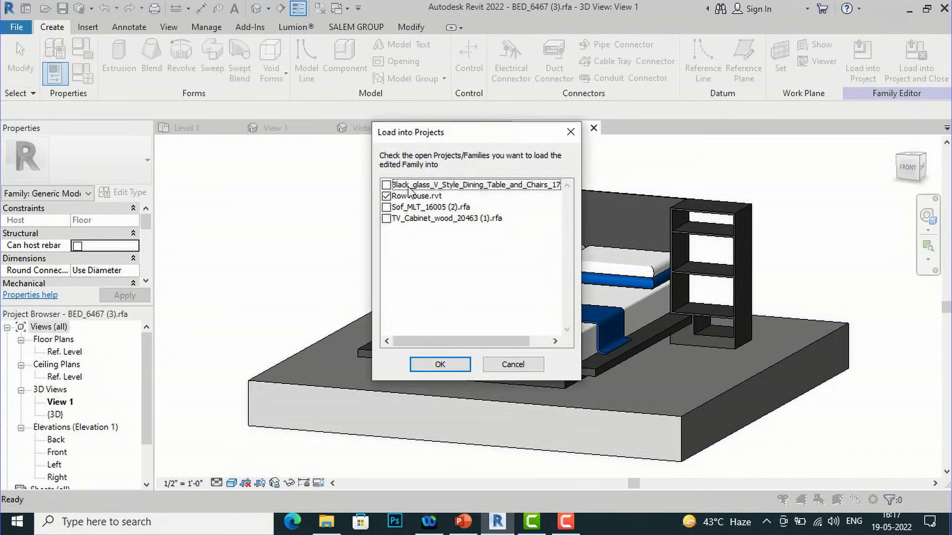
Load the bed family into Row house.rvt, overwriting the existing version and parameter values.
click(436, 364)
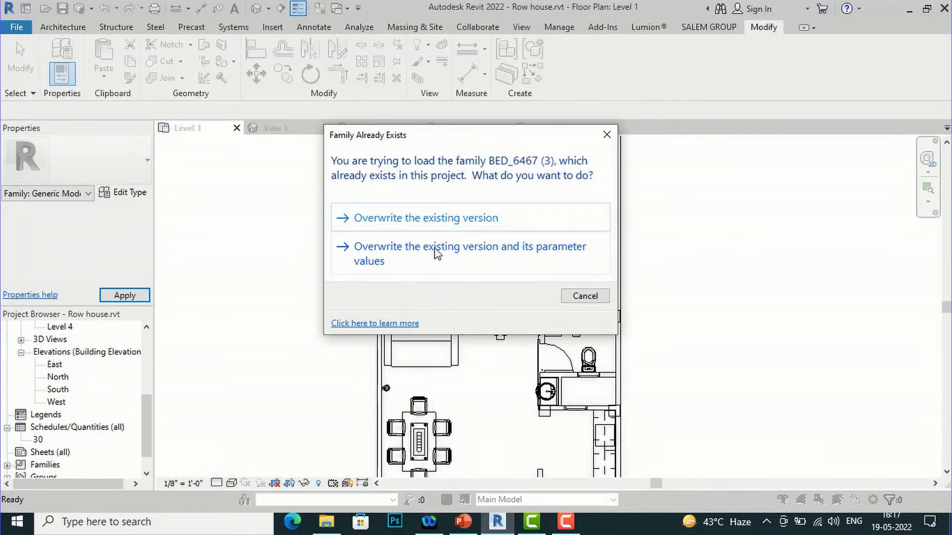
click(437, 252)
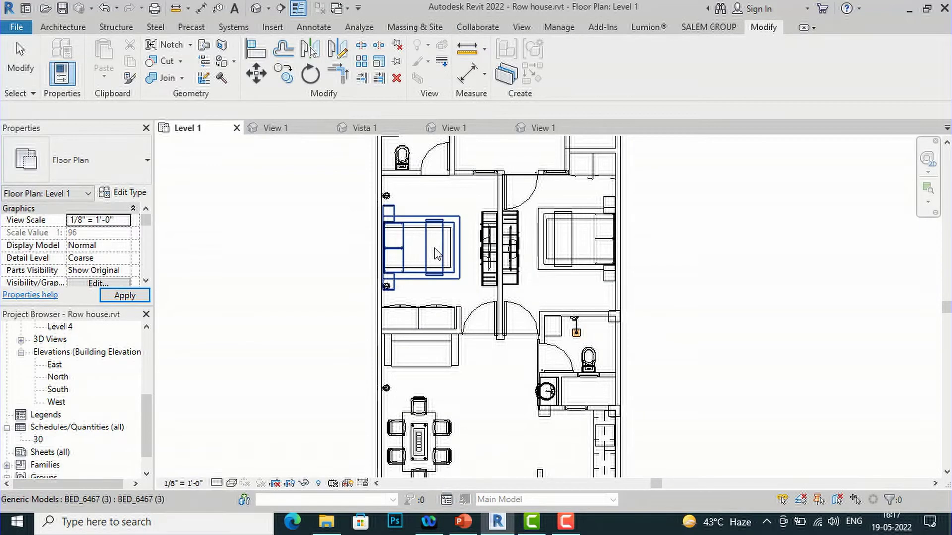
scroll(563, 229, down, 4)
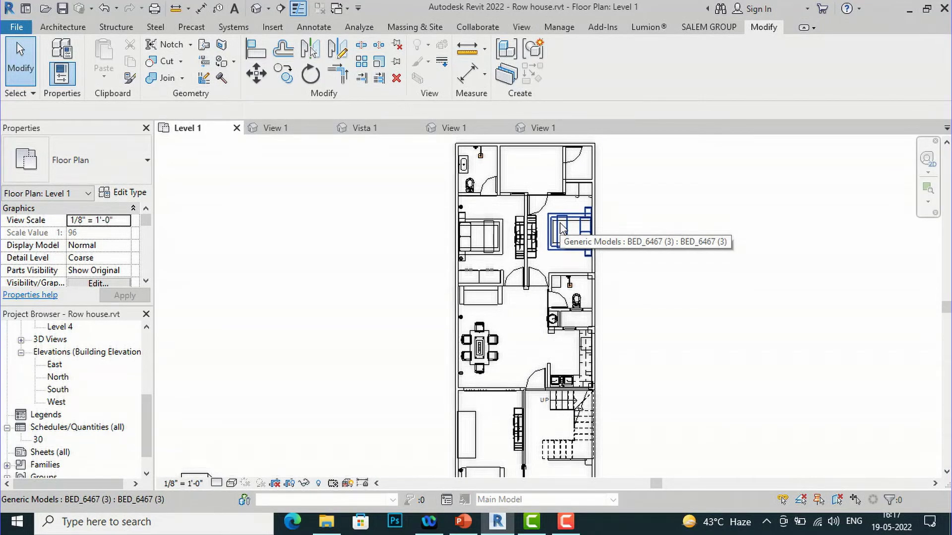
scroll(333, 272, down, 1)
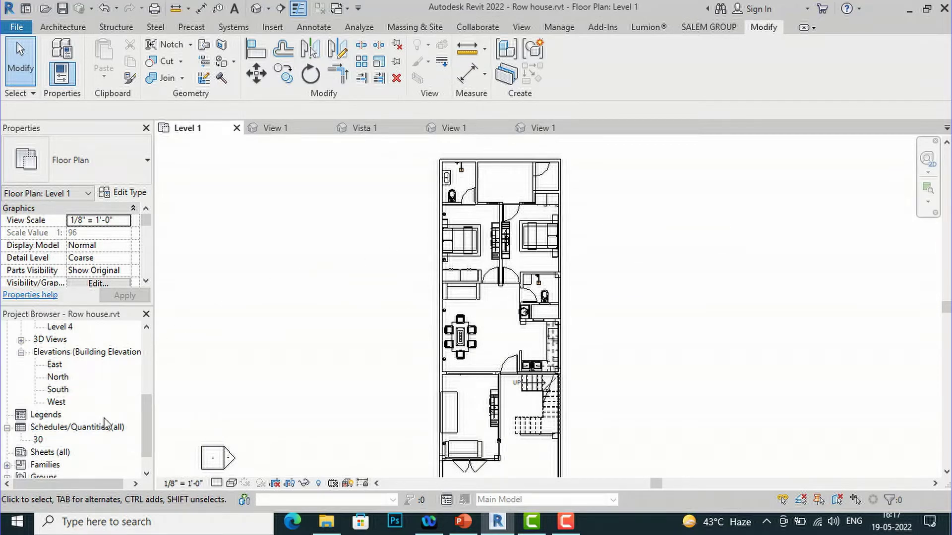
Create a new Furniture category schedule from Schedules/Quantities in the Project Browser.
right_click(100, 426)
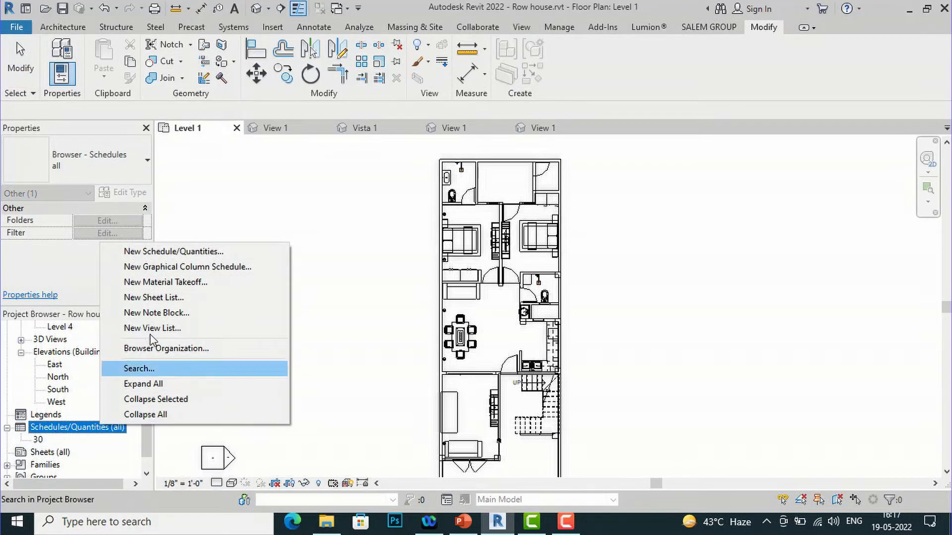
click(150, 255)
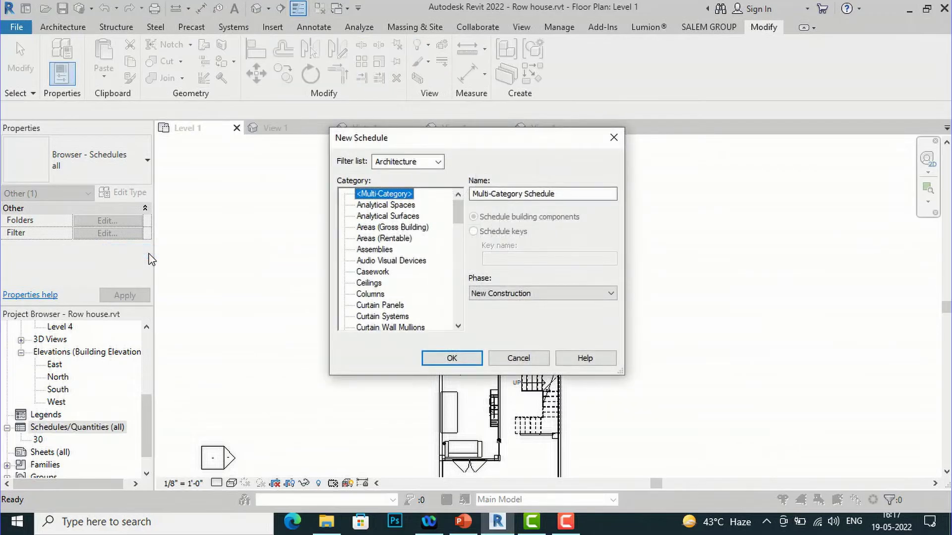
scroll(420, 278, down, 3)
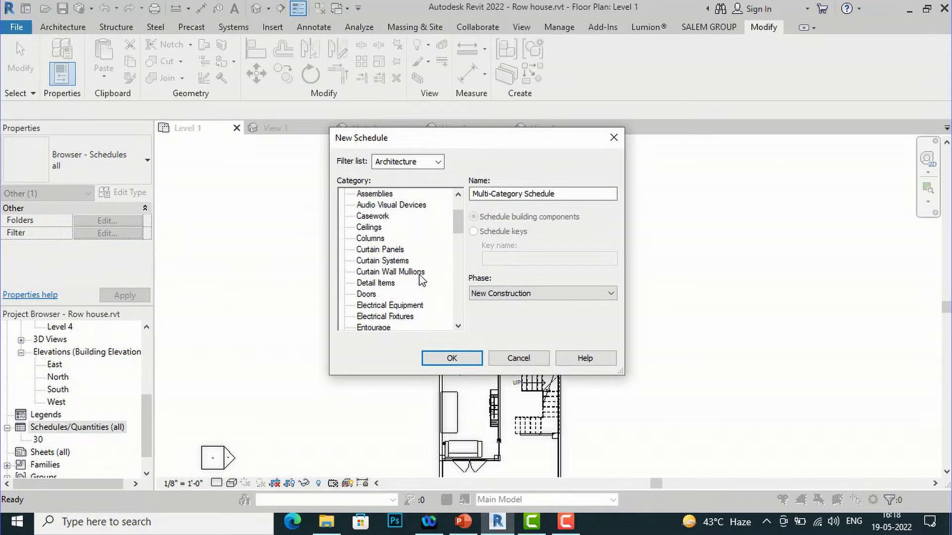
scroll(420, 279, down, 2)
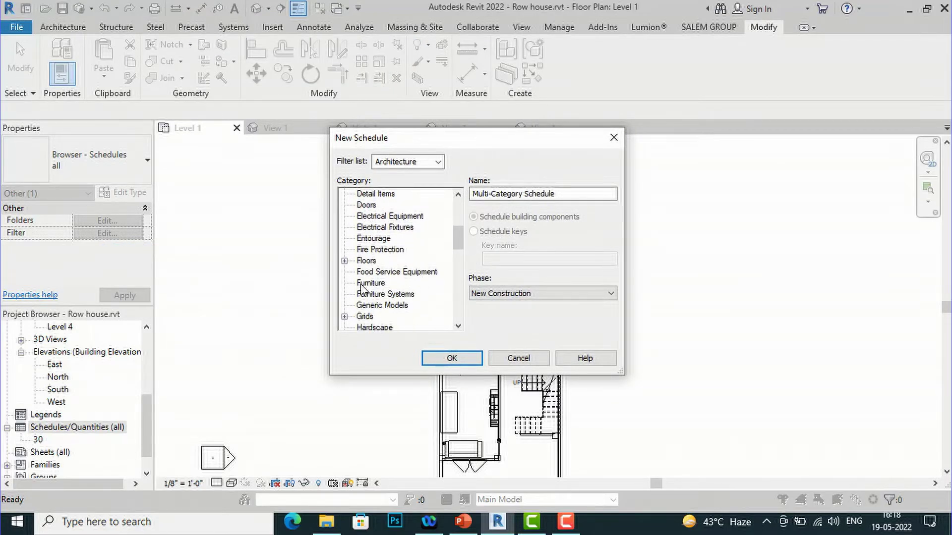
click(361, 284)
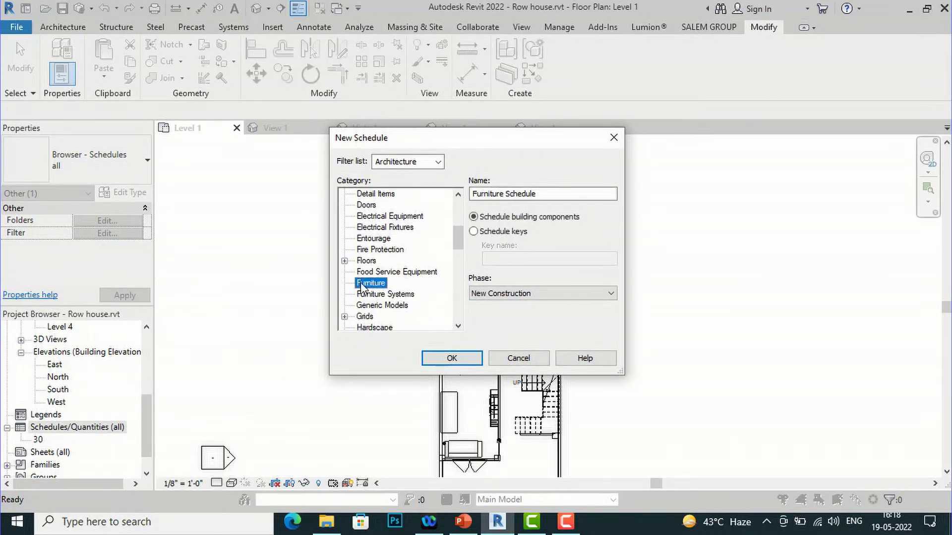
click(451, 359)
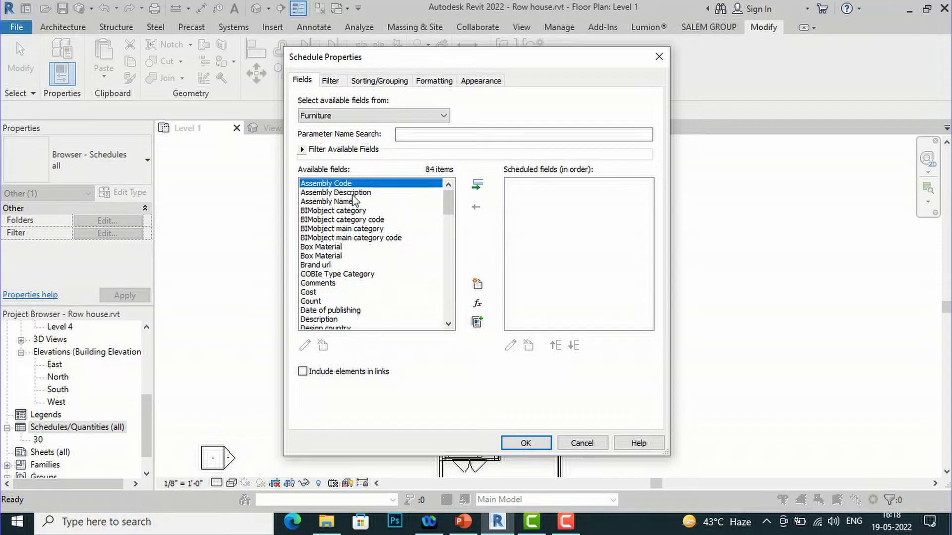
Add the Family, Family and Type, and Mark fields to the schedule.
scroll(366, 273, down, 2)
scroll(366, 274, down, 1)
click(314, 293)
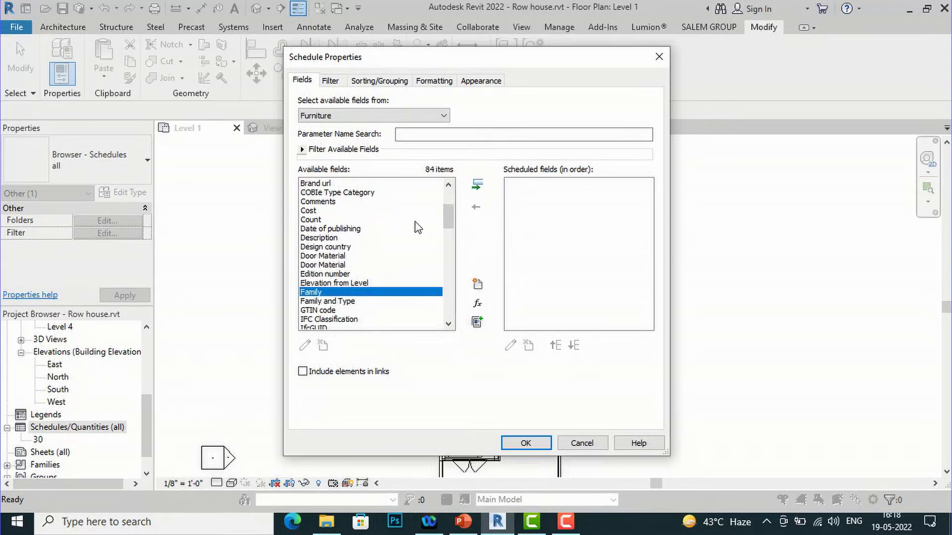
click(477, 186)
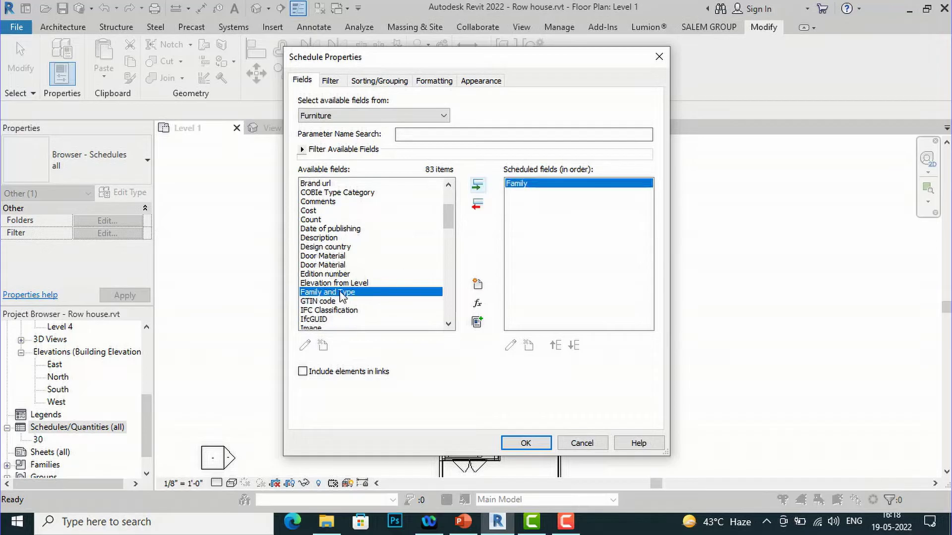
click(477, 186)
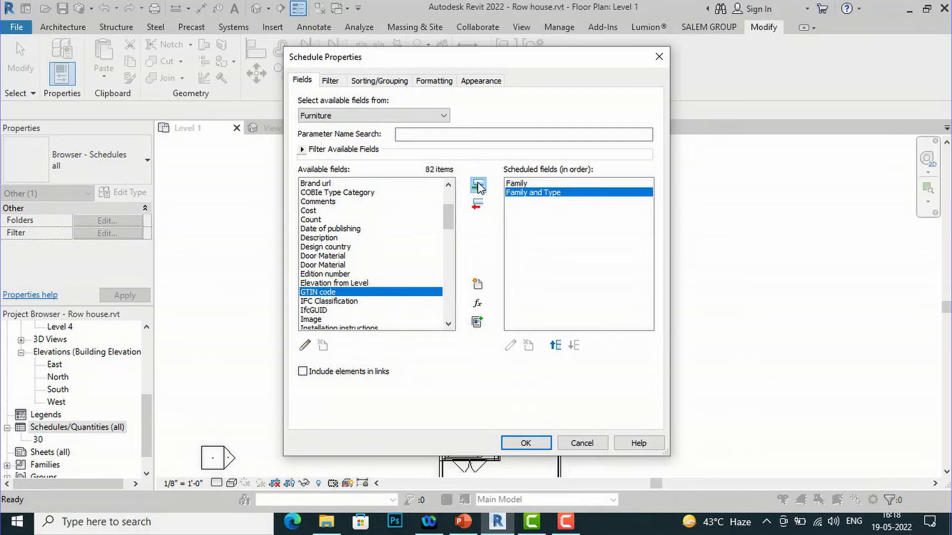
scroll(386, 296, down, 2)
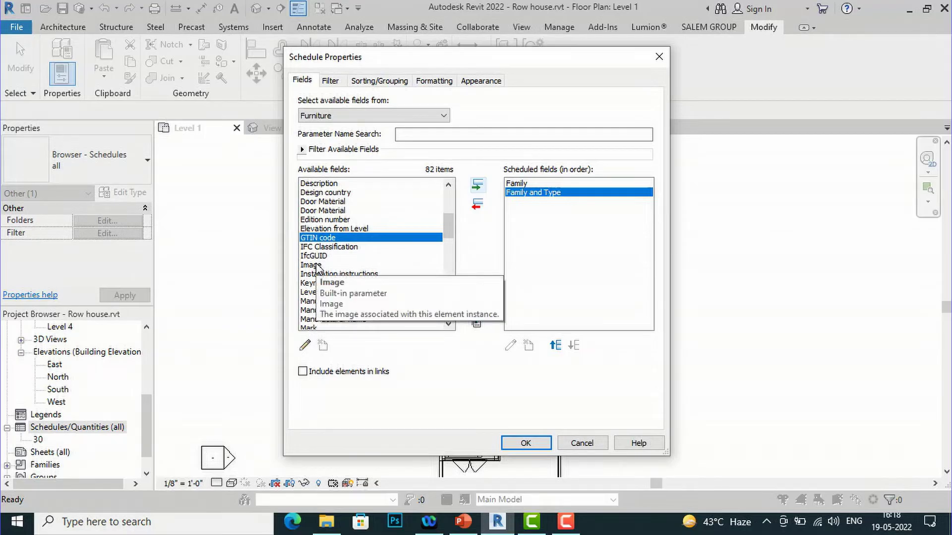
click(316, 267)
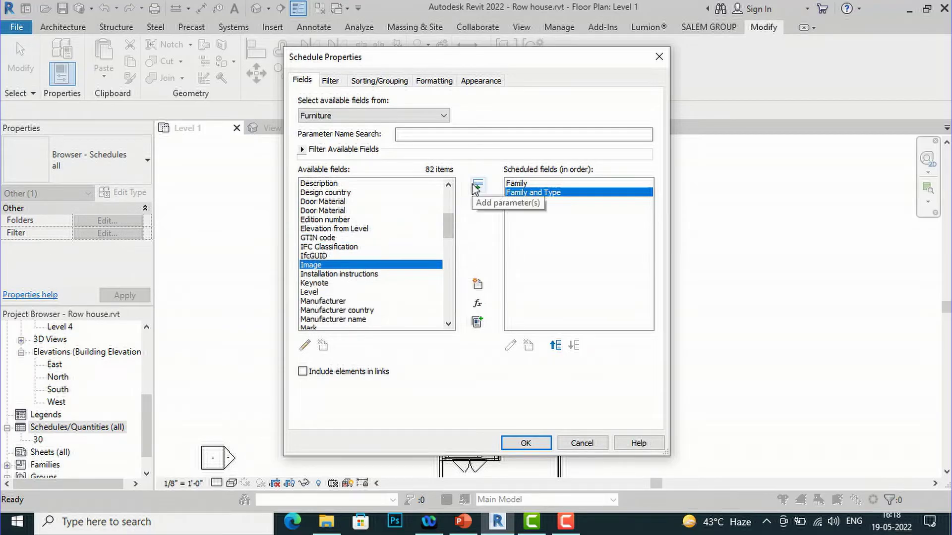
scroll(403, 283, down, 2)
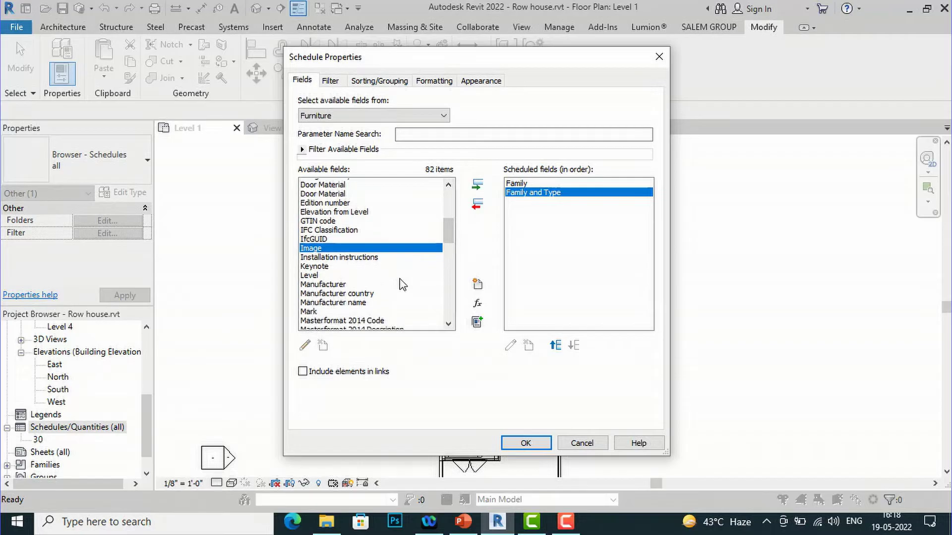
click(313, 274)
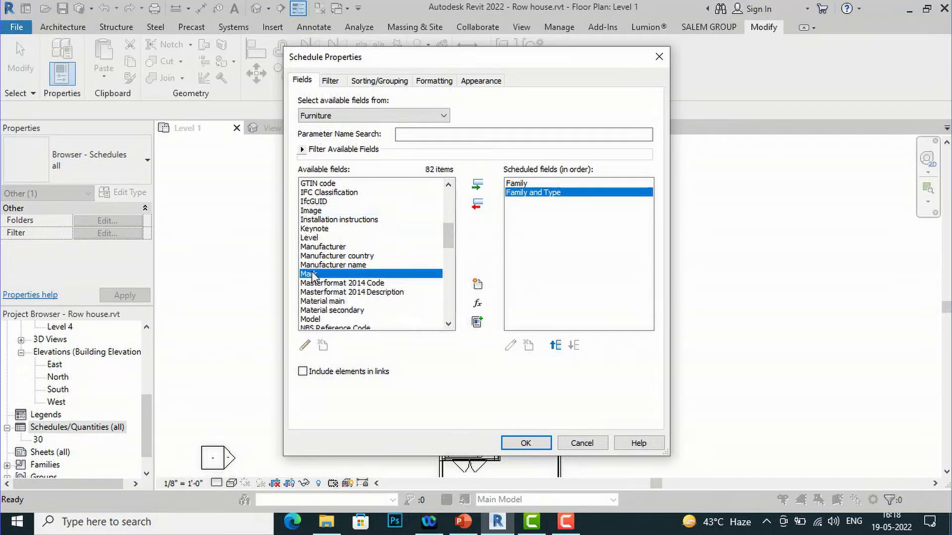
click(477, 185)
Add the Cost and Type Image fields, then accept the schedule properties.
scroll(365, 270, down, 2)
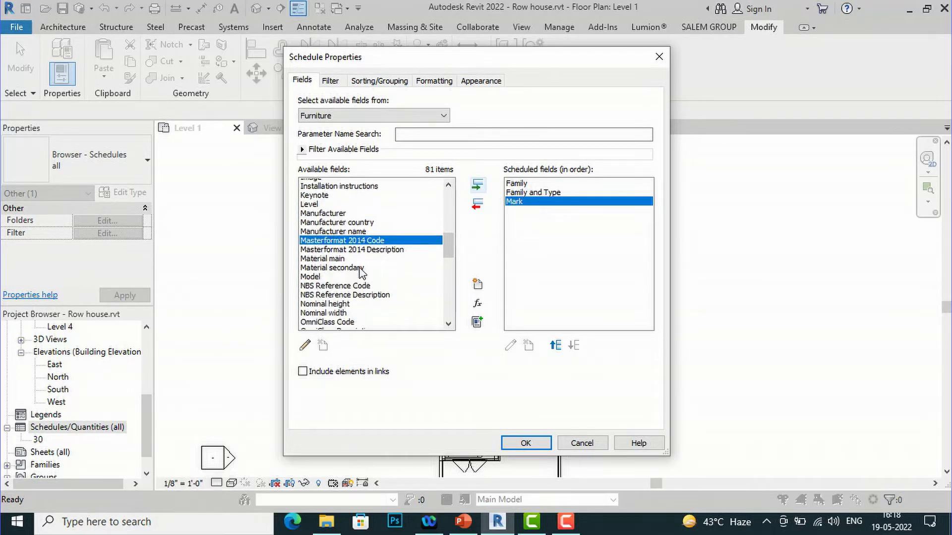
scroll(357, 267, up, 4)
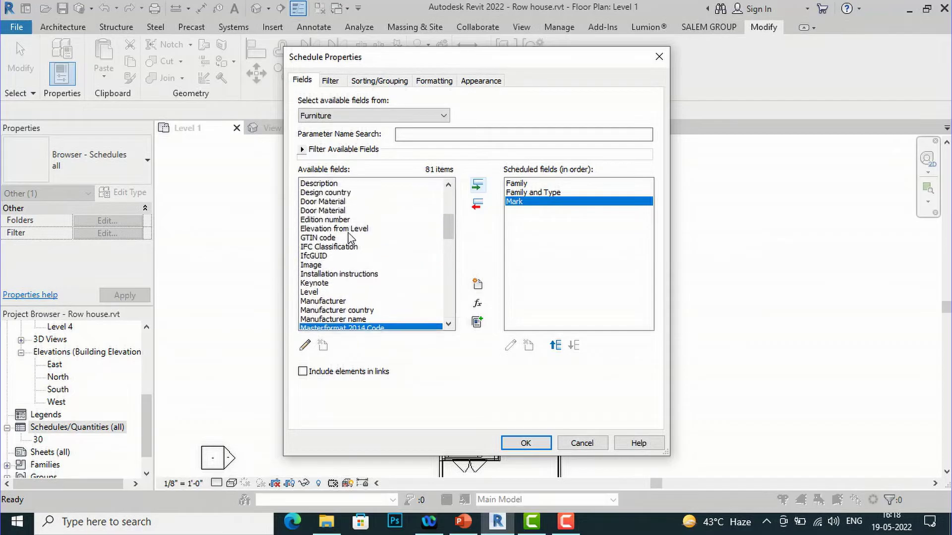
scroll(306, 254, up, 2)
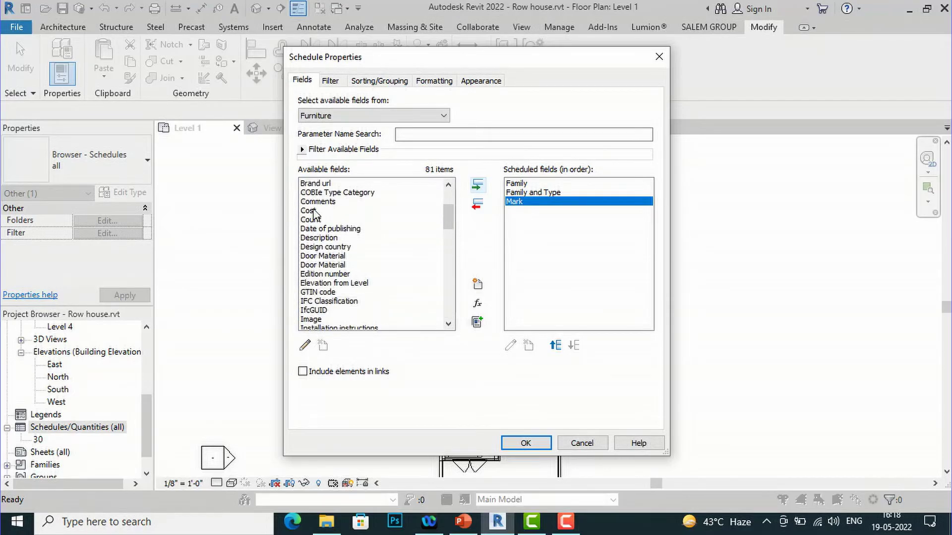
click(312, 211)
click(477, 185)
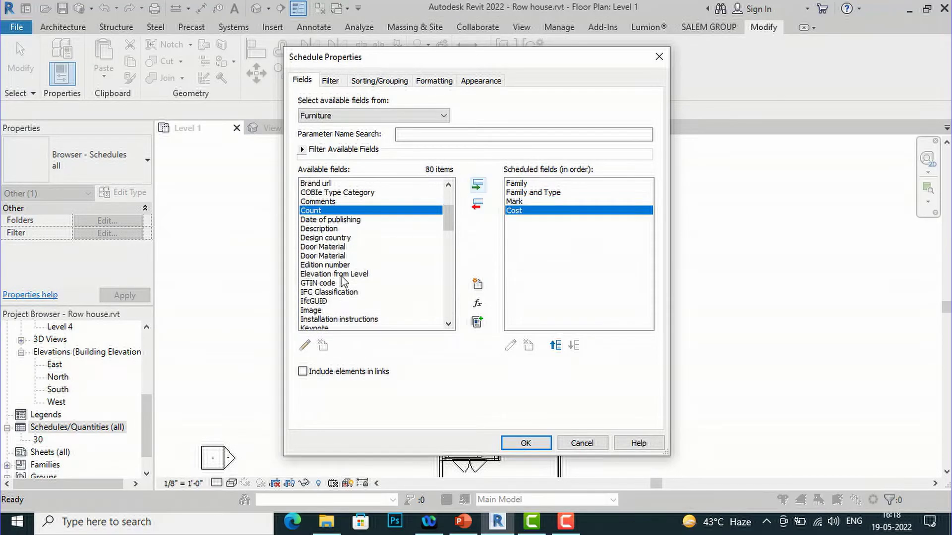
scroll(315, 298, down, 2)
scroll(318, 292, down, 7)
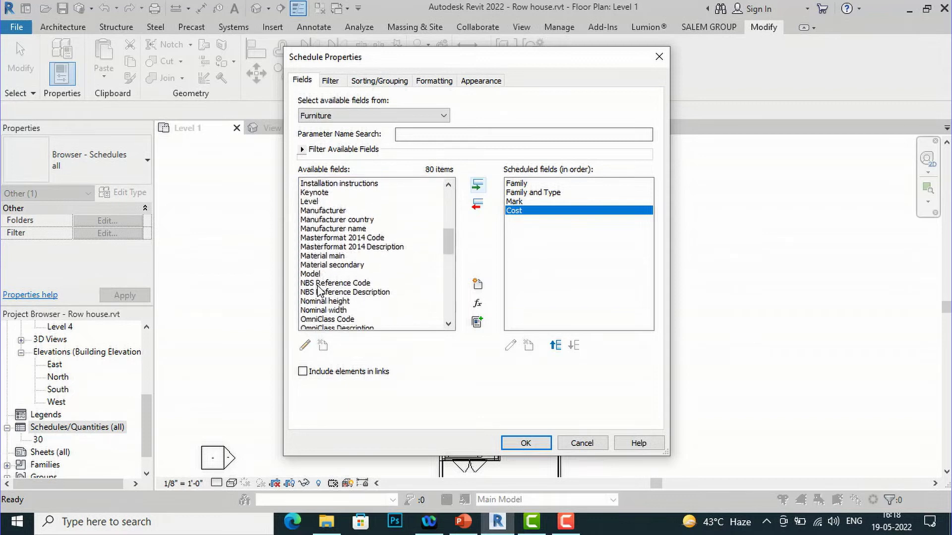
scroll(319, 289, down, 5)
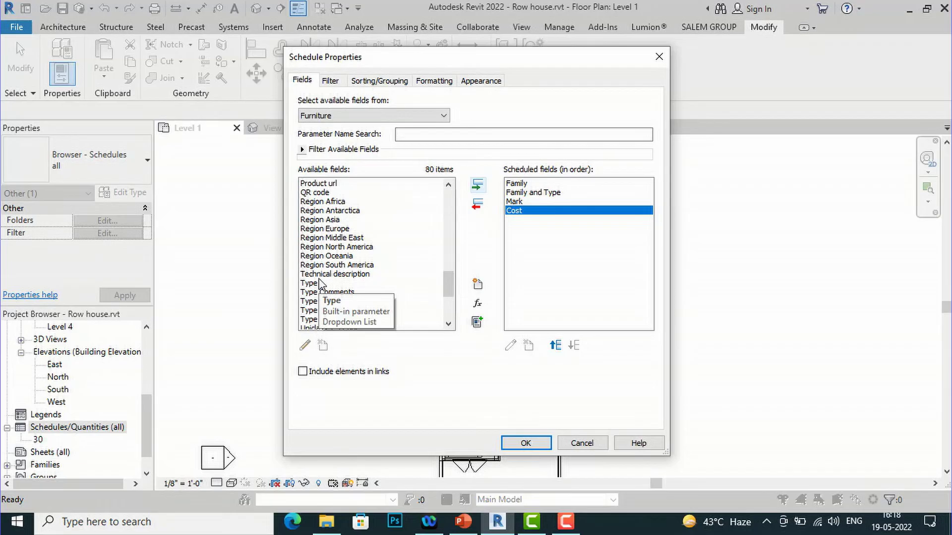
click(314, 285)
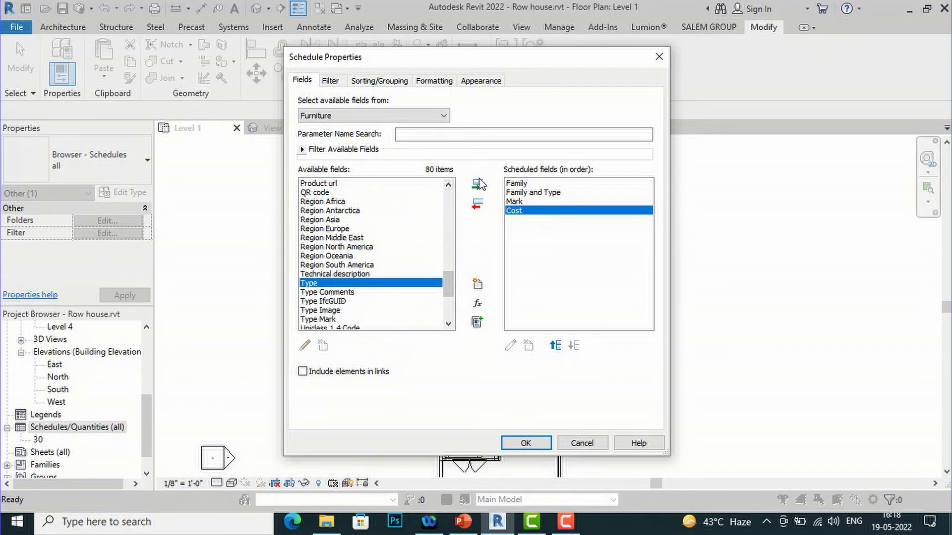
click(320, 311)
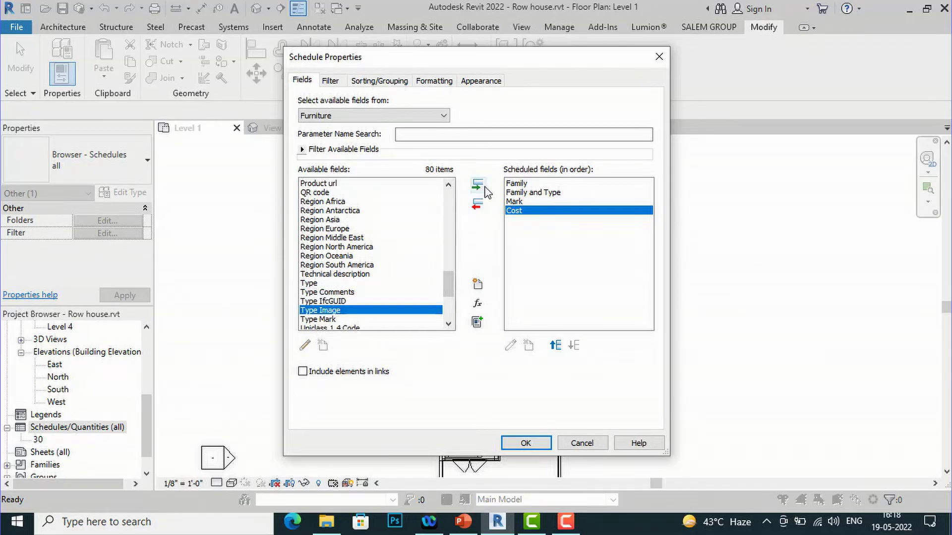
click(477, 185)
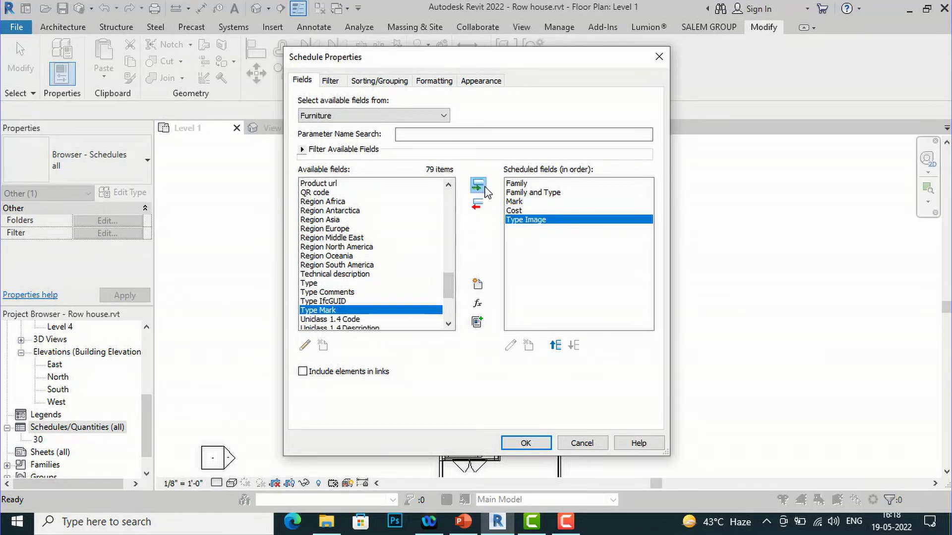
click(527, 443)
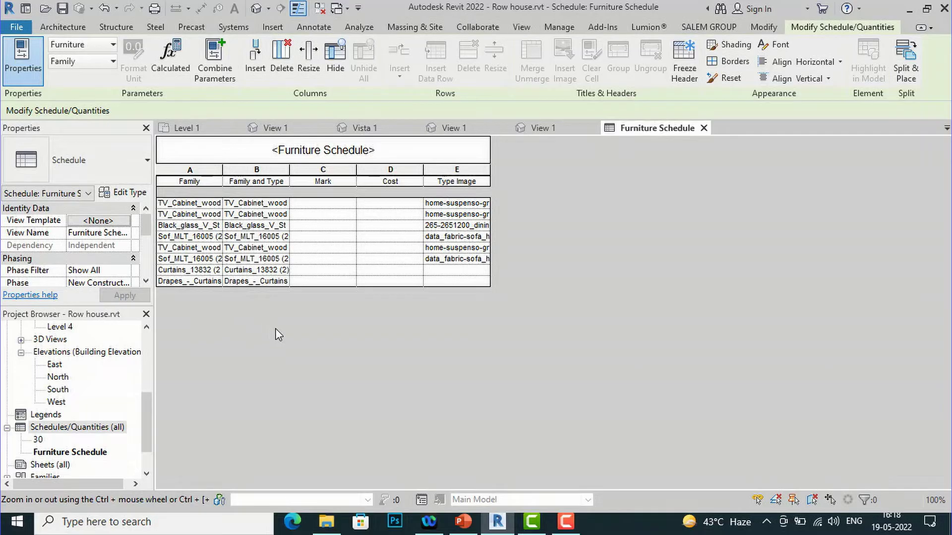
Bring up the context menu for Sheets (all) in the Project Browser.
scroll(94, 404, down, 3)
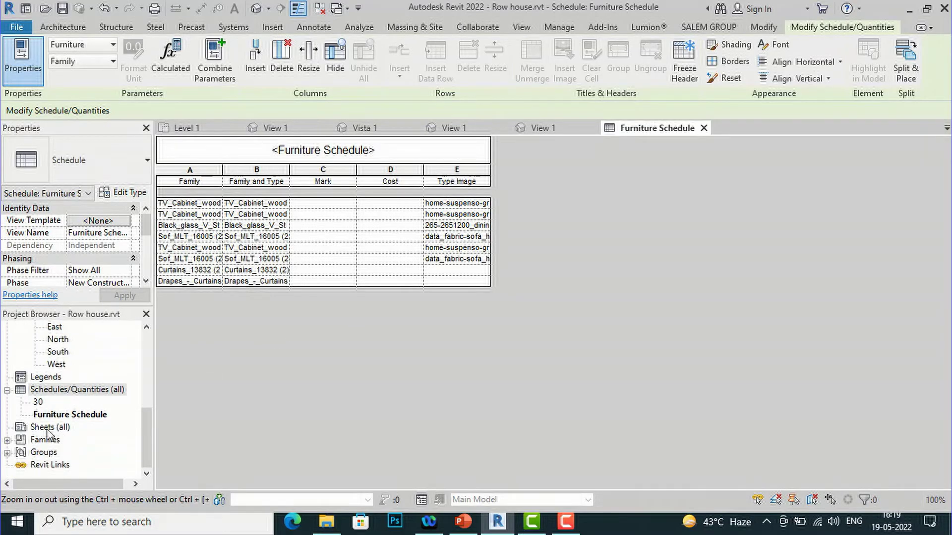
right_click(49, 429)
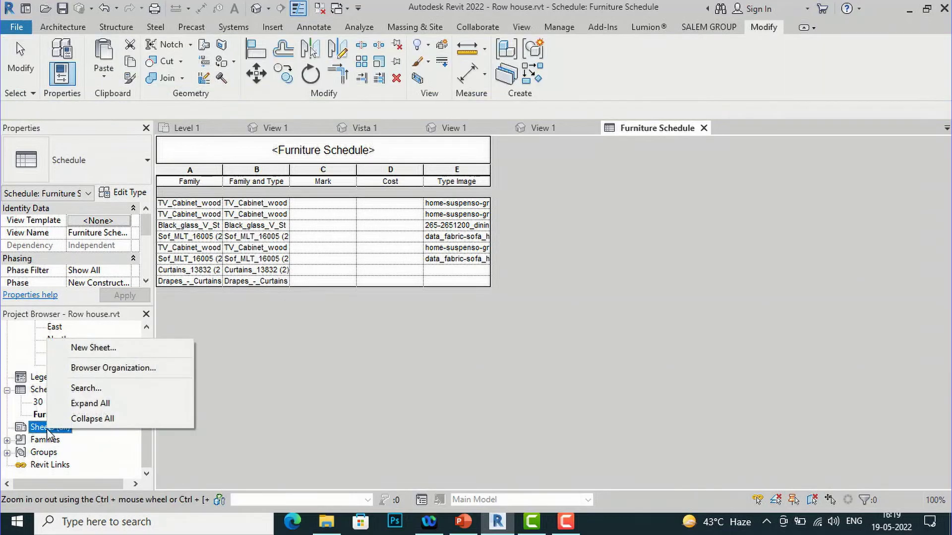
Create sheet A101 using the E1 30 x 42 Horizontal titleblock.
click(93, 348)
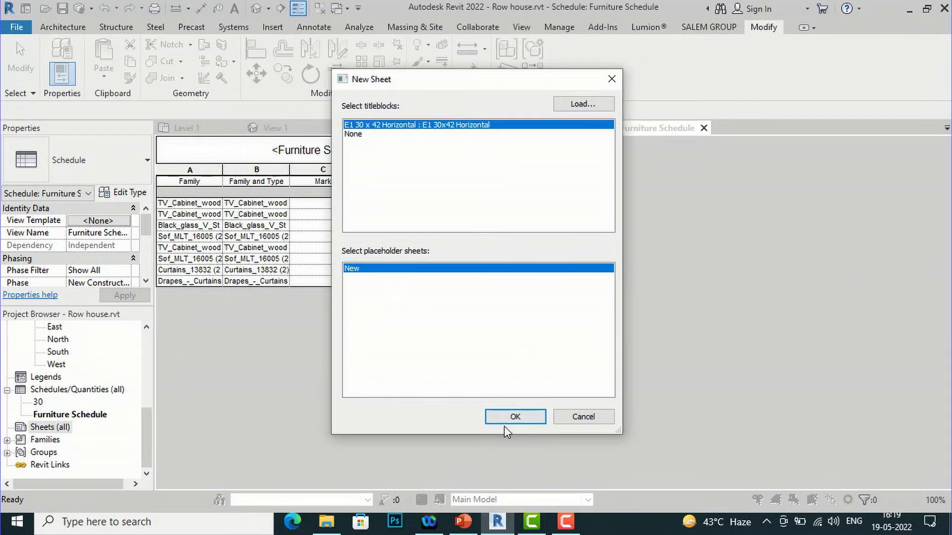
click(513, 420)
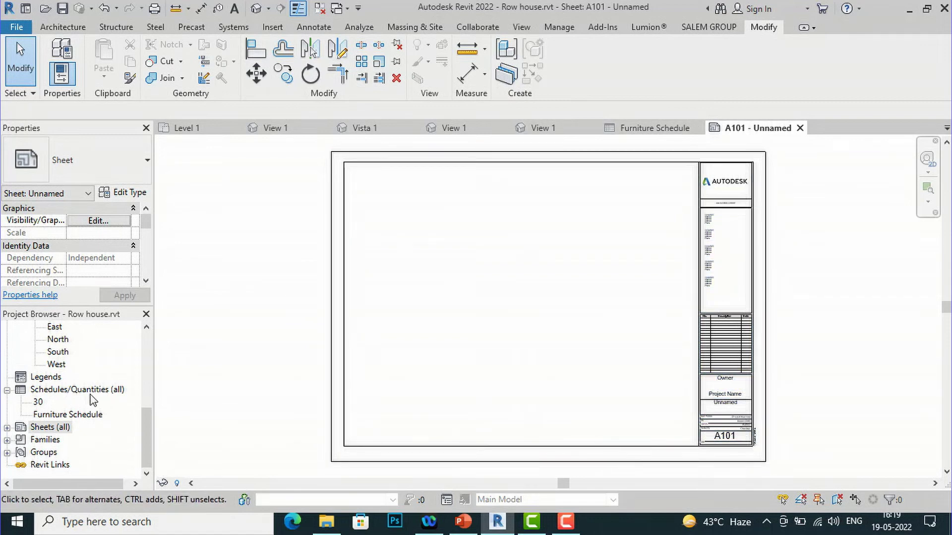
scroll(64, 381, up, 2)
scroll(72, 381, up, 2)
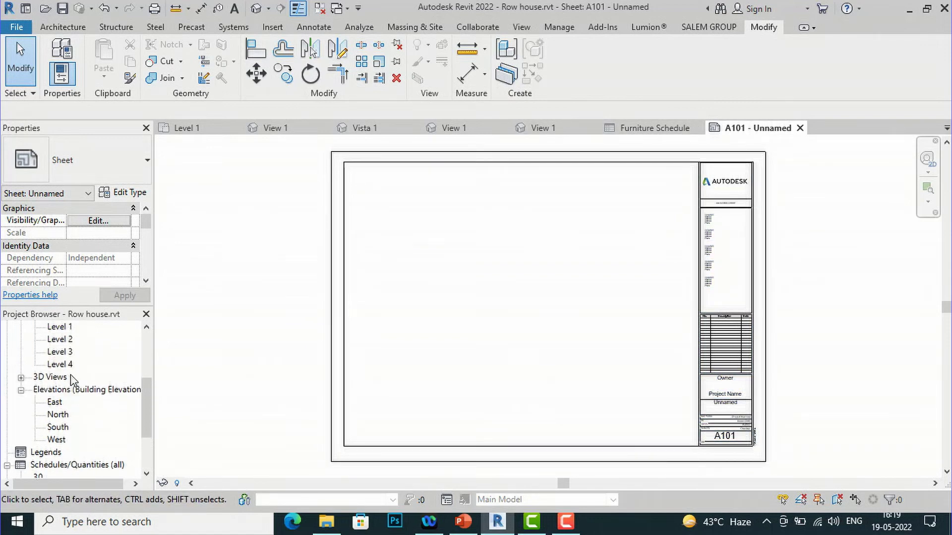
scroll(74, 397, down, 3)
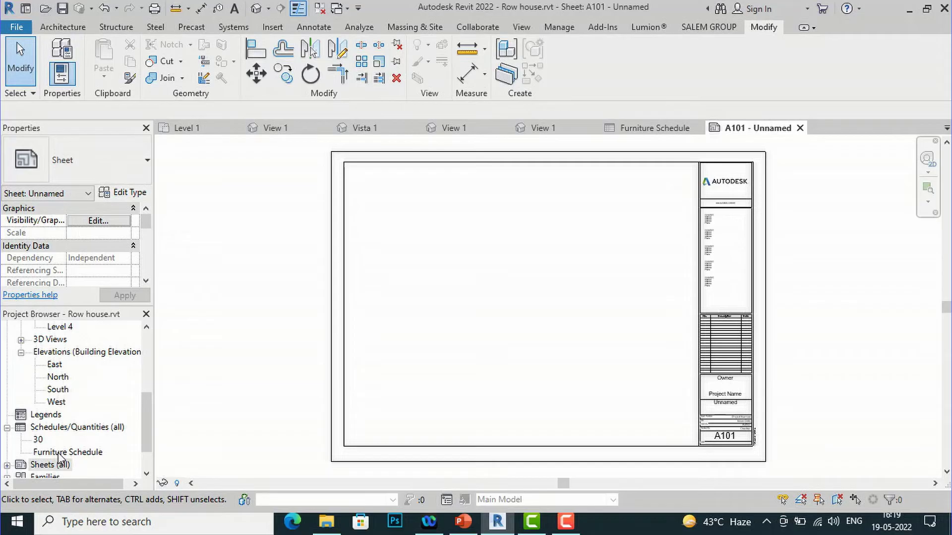
Drag the Furniture Schedule from the Project Browser and place it on sheet A101.
drag(58, 454, 542, 287)
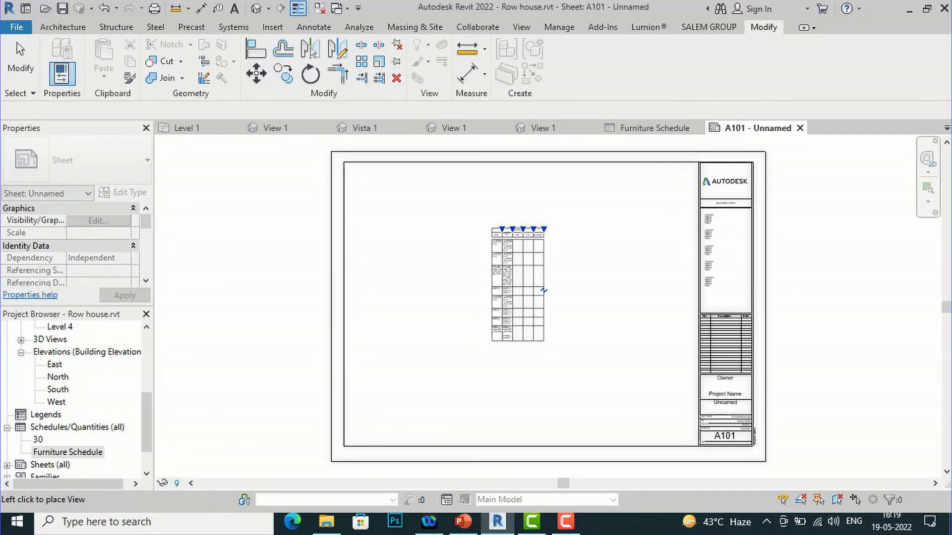
click(471, 251)
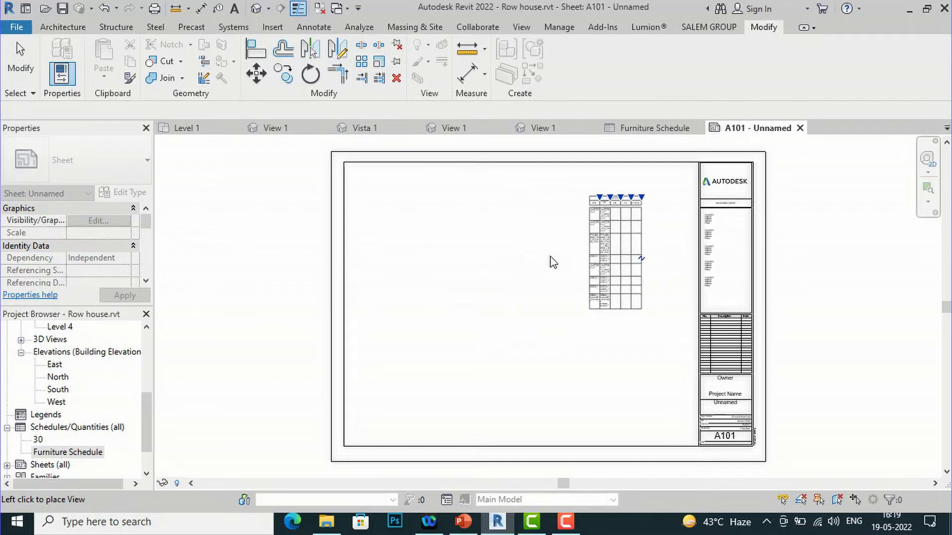
click(578, 258)
scroll(565, 233, up, 5)
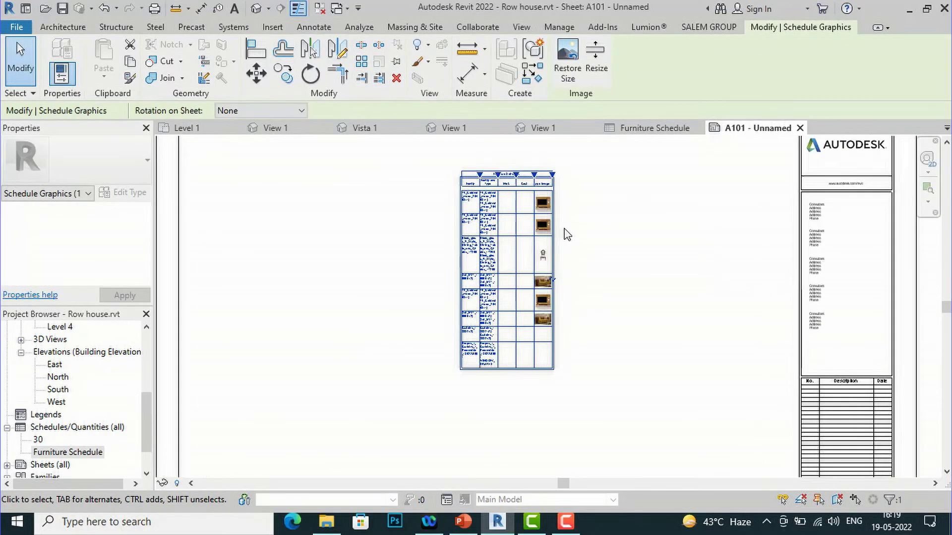
click(323, 193)
Zoom in and out on the sheet to inspect the furniture photos in the Type Image column.
scroll(595, 270, down, 2)
scroll(569, 248, up, 5)
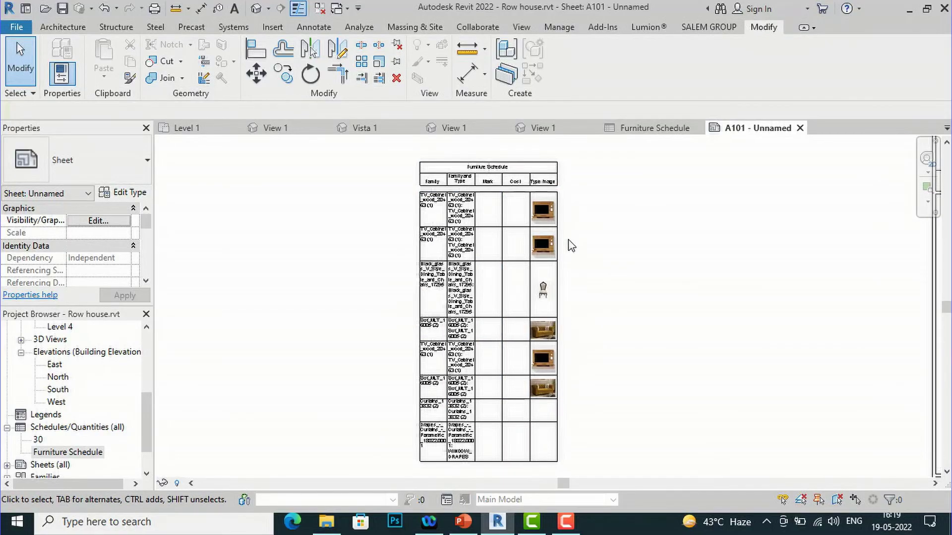
scroll(547, 330, down, 5)
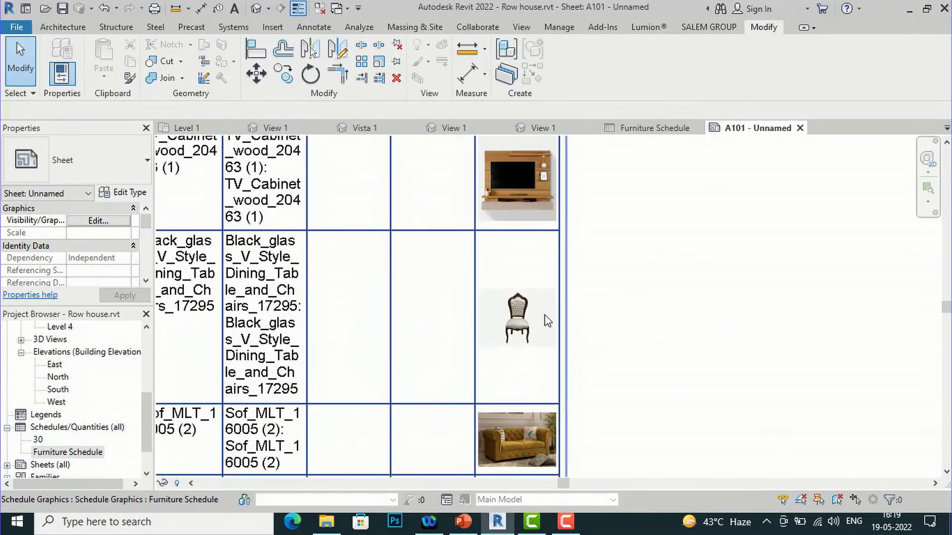
scroll(568, 253, up, 5)
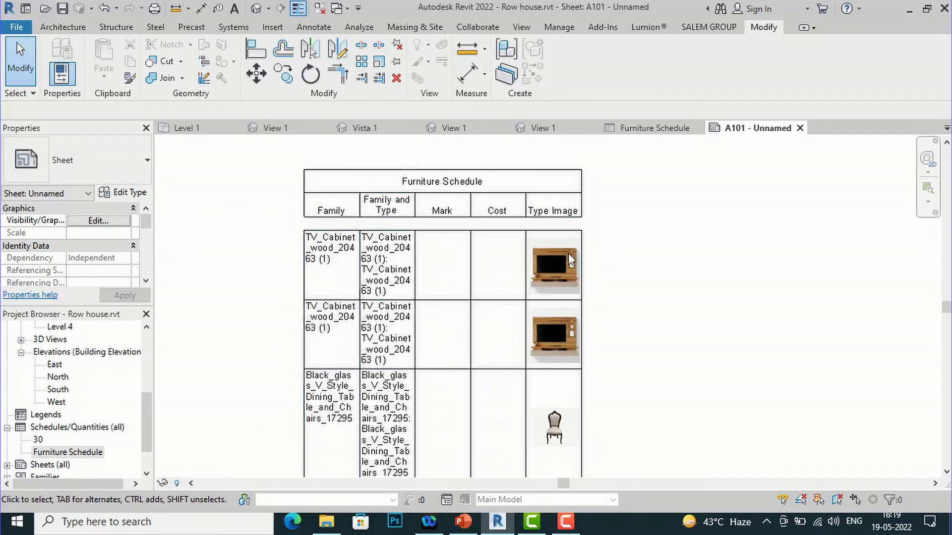
scroll(539, 219, down, 2)
scroll(539, 218, down, 3)
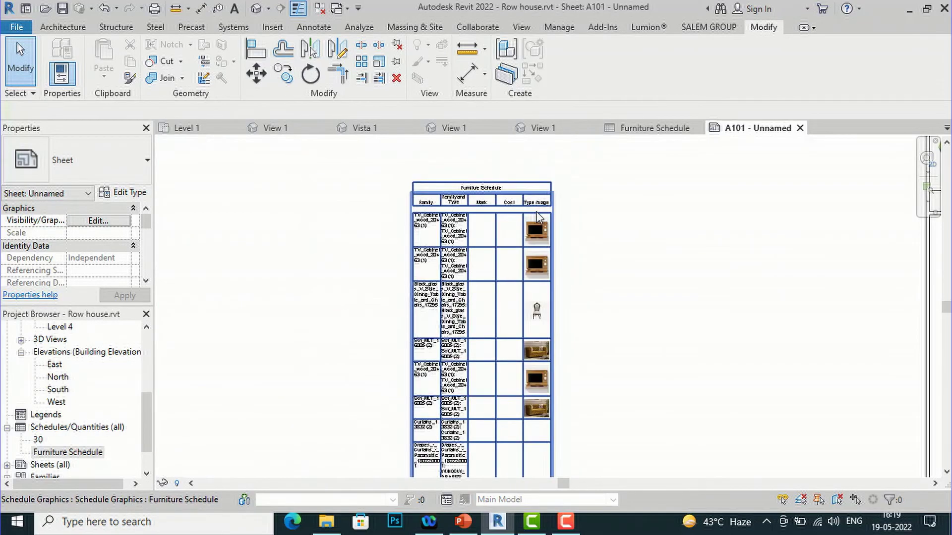
scroll(508, 386, up, 6)
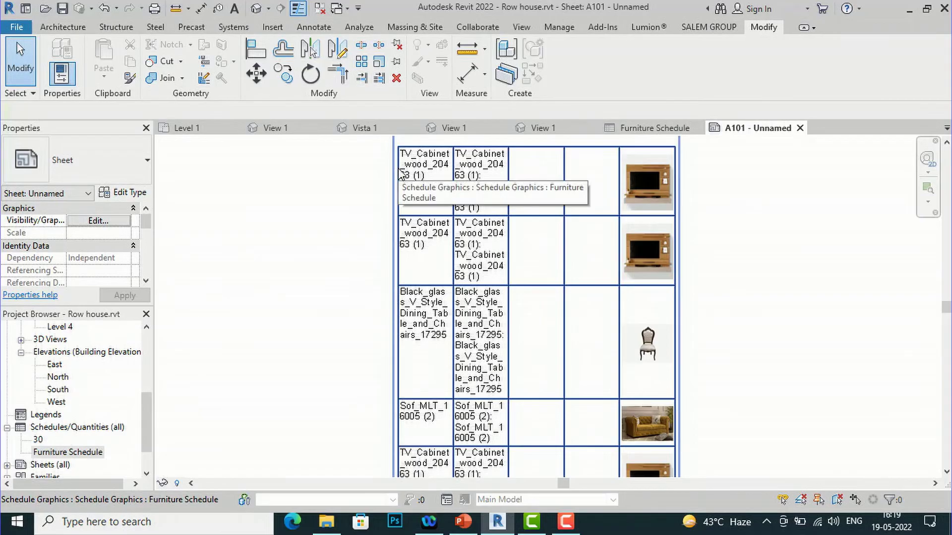
scroll(401, 173, down, 4)
scroll(427, 433, up, 4)
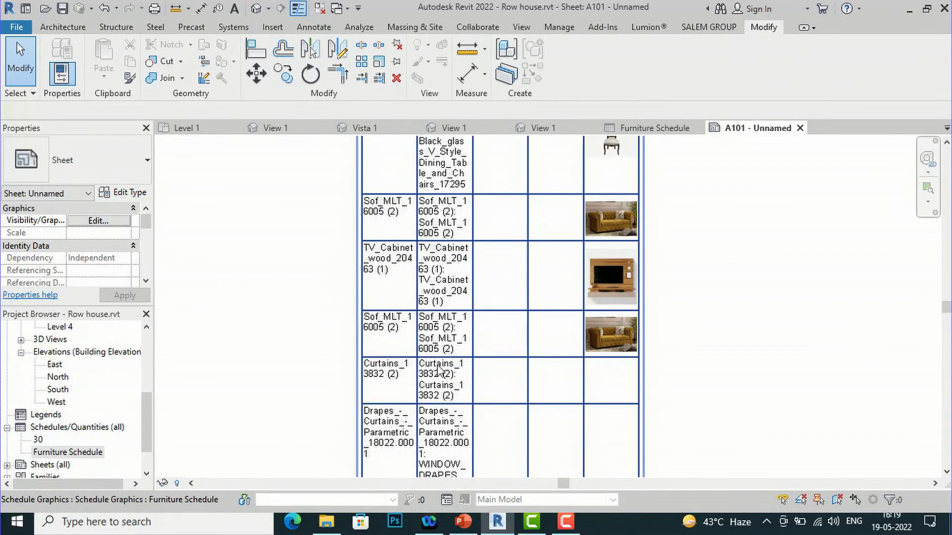
scroll(439, 371, down, 1)
scroll(466, 389, down, 1)
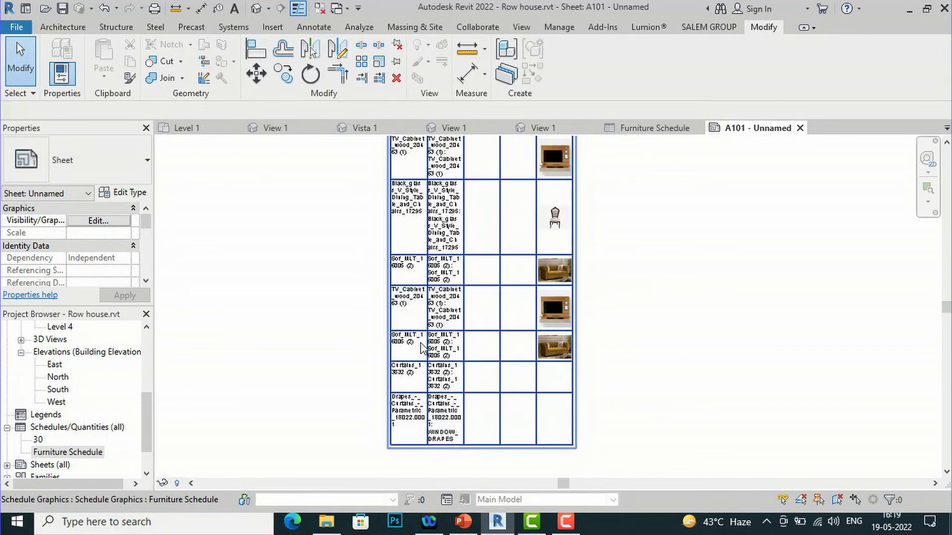
scroll(436, 230, down, 3)
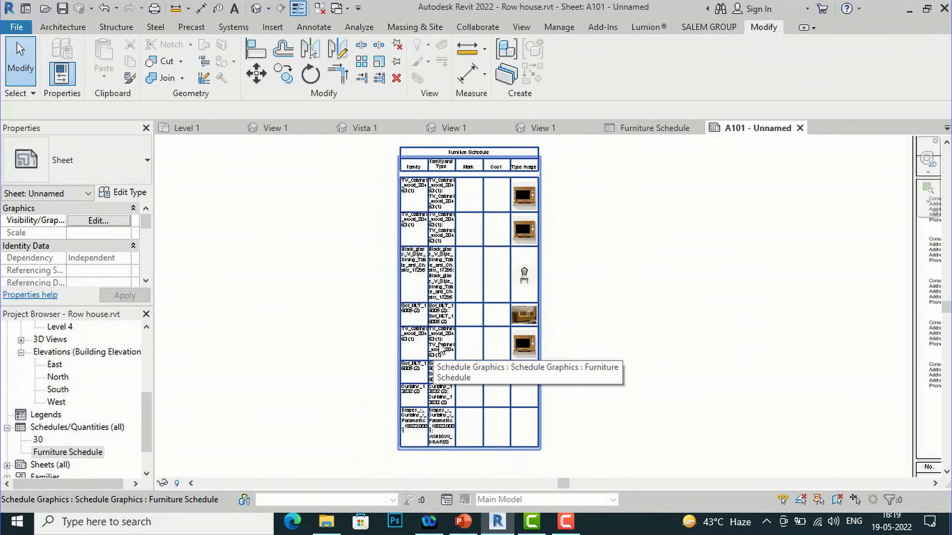
Widen the schedule's last column and move the schedule higher on the sheet.
click(543, 223)
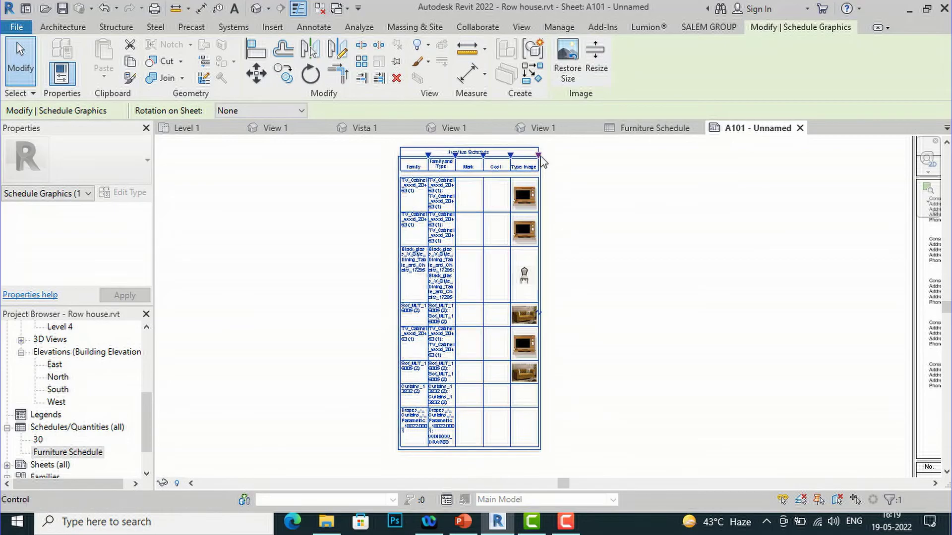
drag(540, 157, 630, 165)
scroll(446, 176, down, 4)
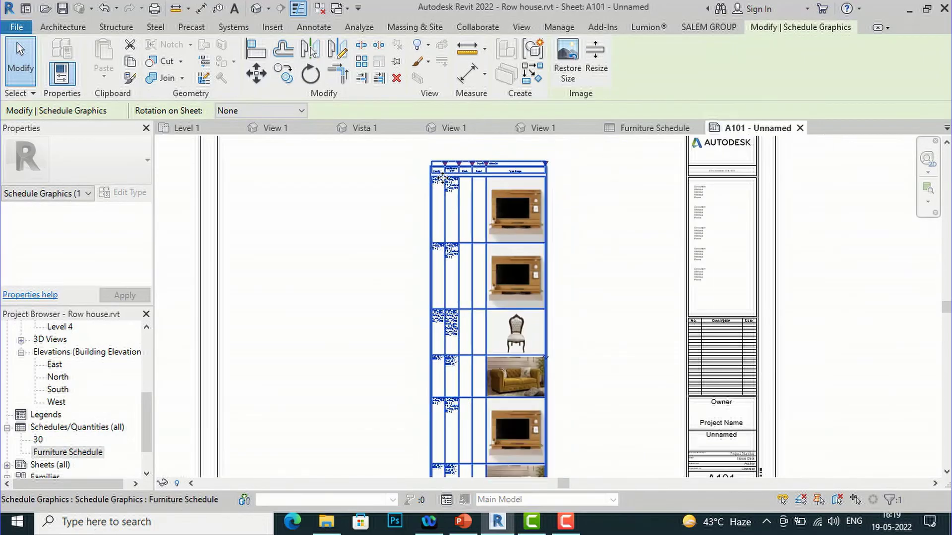
drag(474, 183, 471, 135)
scroll(475, 393, down, 2)
scroll(461, 248, up, 5)
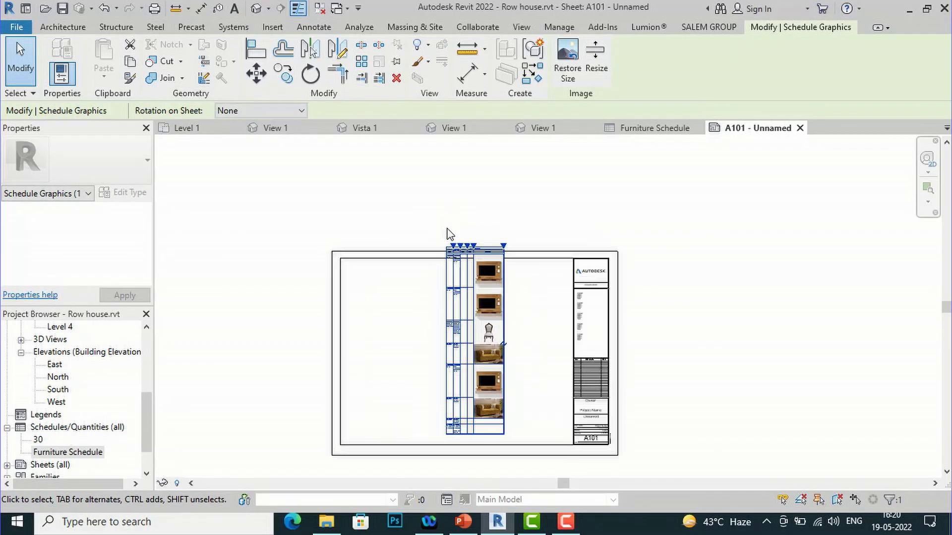
Adjust a schedule column's width and reposition the schedule on the sheet.
drag(540, 255, 533, 354)
drag(444, 301, 458, 303)
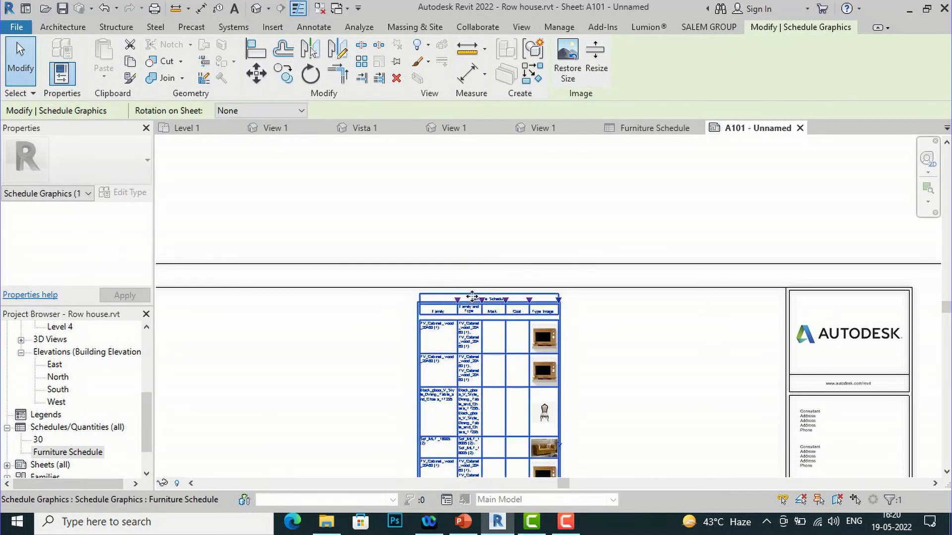
scroll(480, 302, up, 2)
scroll(485, 303, up, 1)
drag(491, 303, 756, 317)
scroll(561, 235, down, 5)
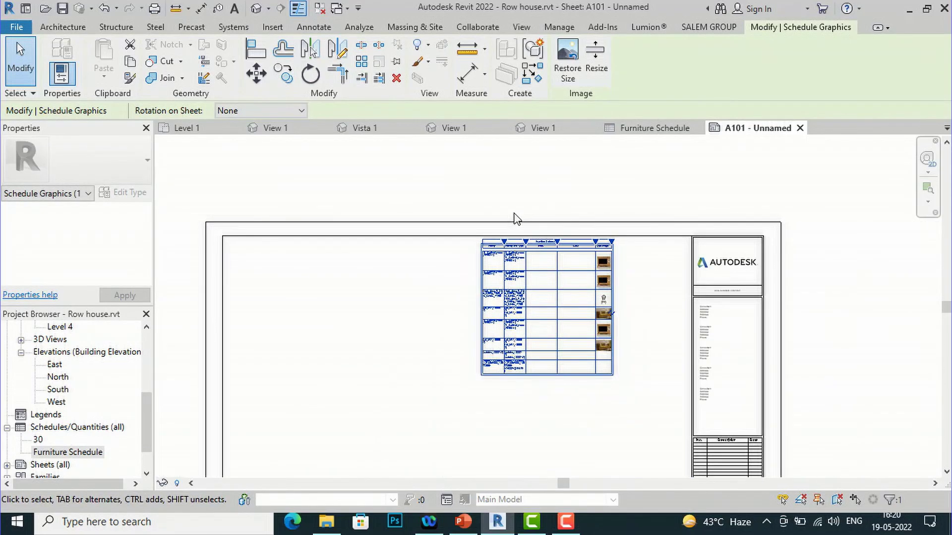
scroll(514, 217, up, 2)
Widen the Type Image column for larger photos and move the schedule beside the title block.
drag(627, 252, 659, 218)
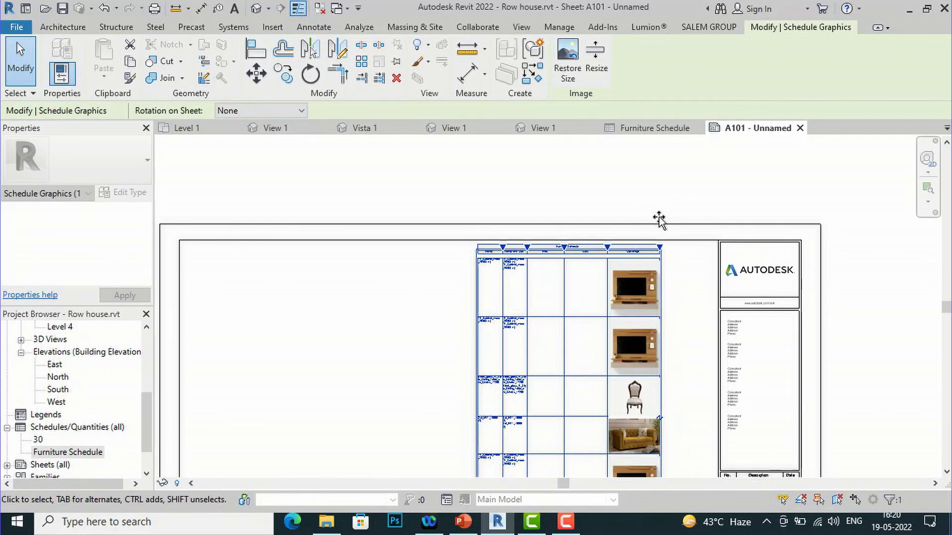
scroll(570, 192, down, 3)
scroll(569, 288, up, 2)
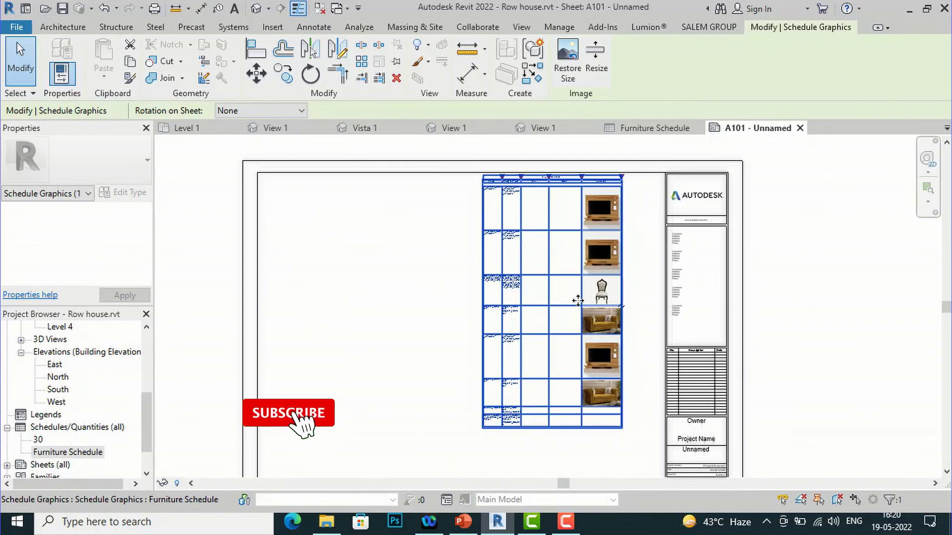
drag(575, 336, 583, 388)
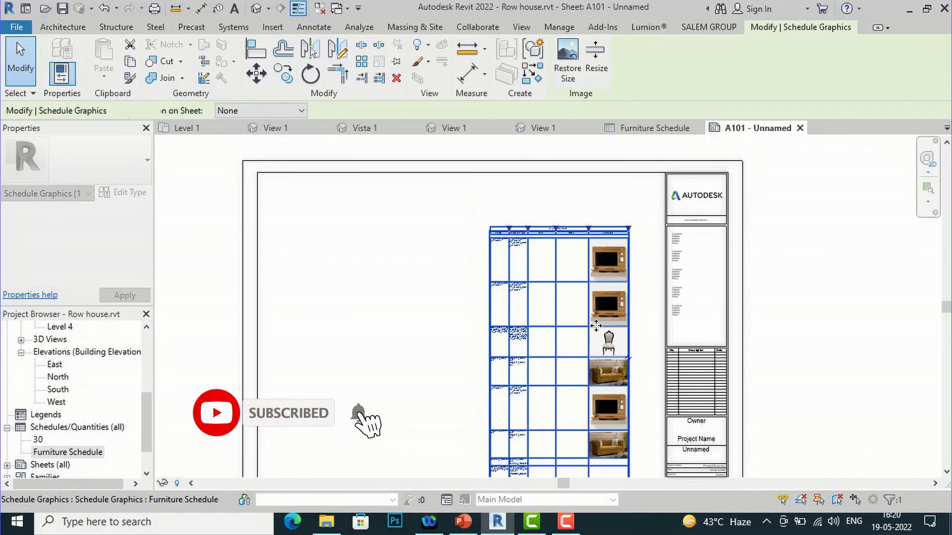
click(840, 287)
scroll(495, 228, down, 3)
scroll(707, 370, up, 2)
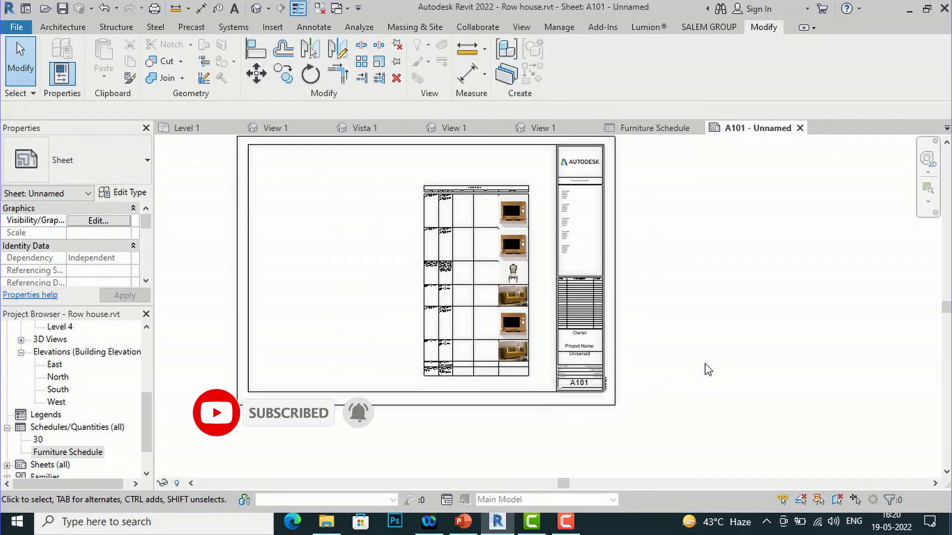